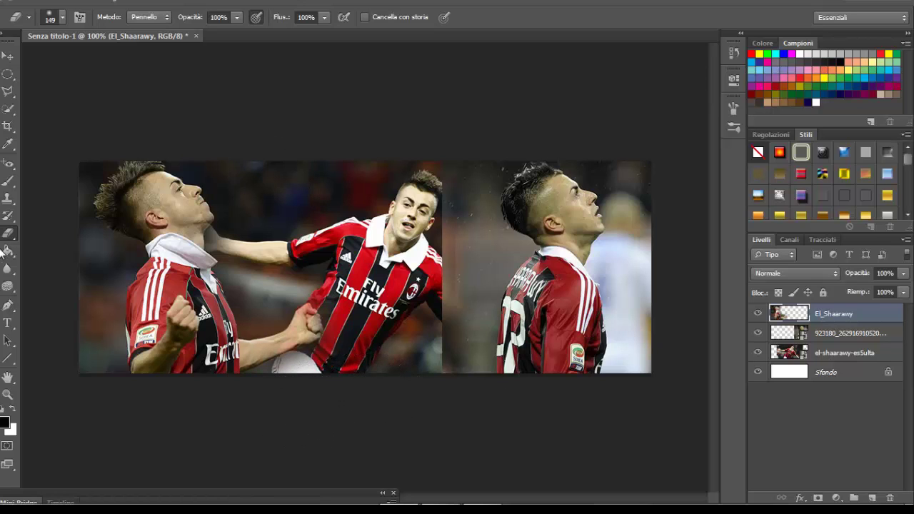
Erase the El_Shaarawy layer's edge over the outstretched hand beside the neck with a soft 41 px eraser.
left_click(7, 394)
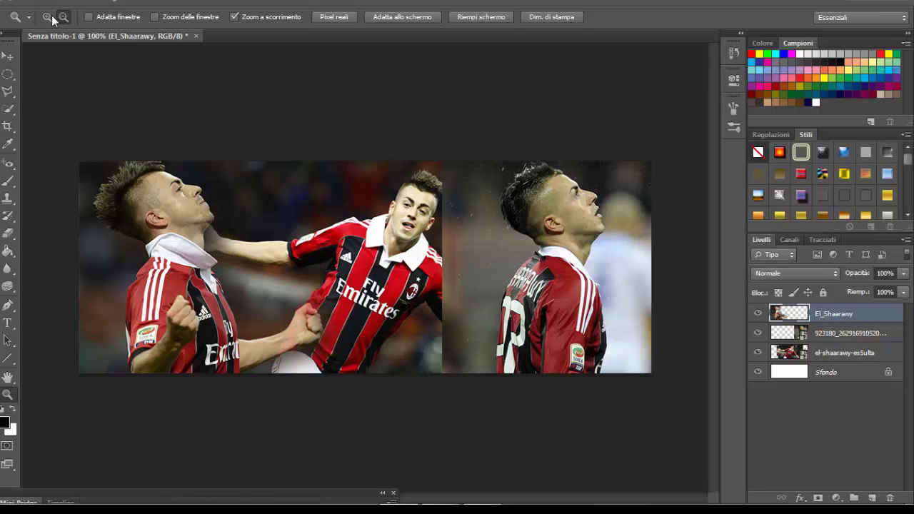
left_click(200, 236)
left_click(225, 239)
key("e")
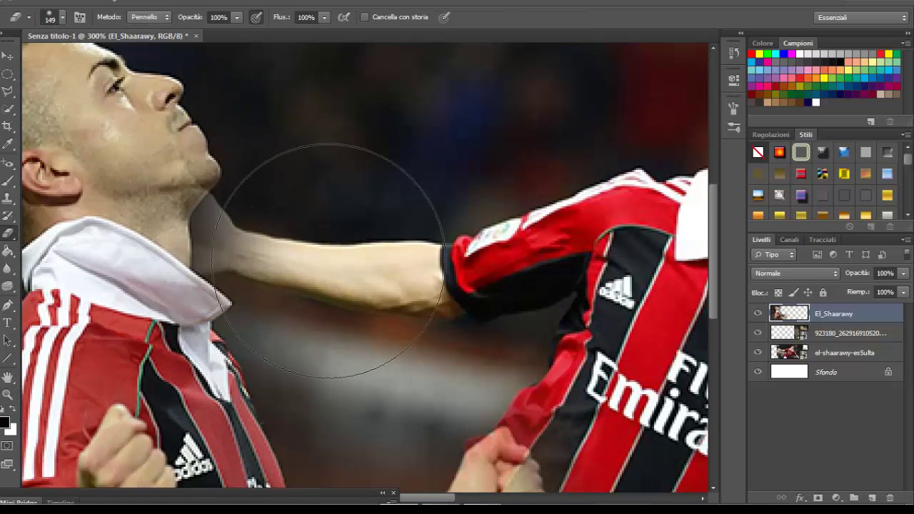
left_click(62, 18)
left_click_drag(96, 61, 41, 61)
left_click_drag(223, 227, 227, 247)
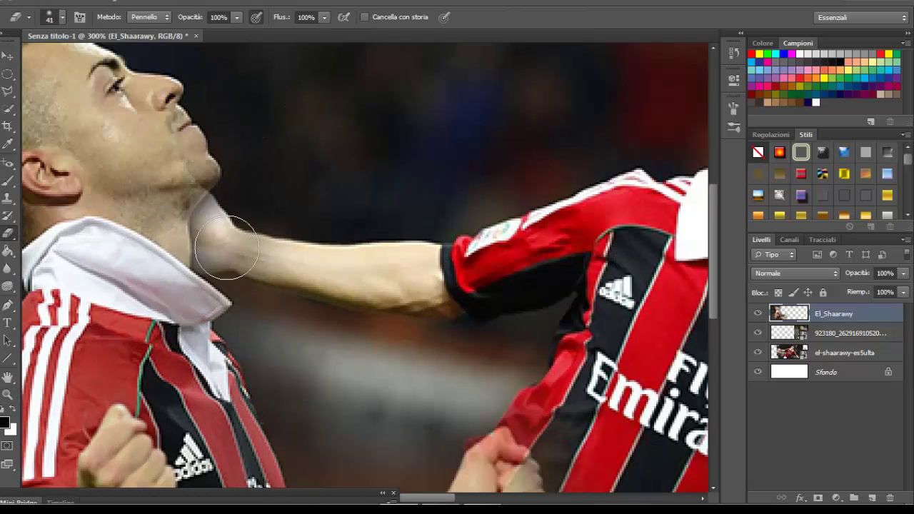
Erase the remaining El_Shaarawy layer edge over the white ball beneath the clenched fist.
scroll(482, 318, "down", 10)
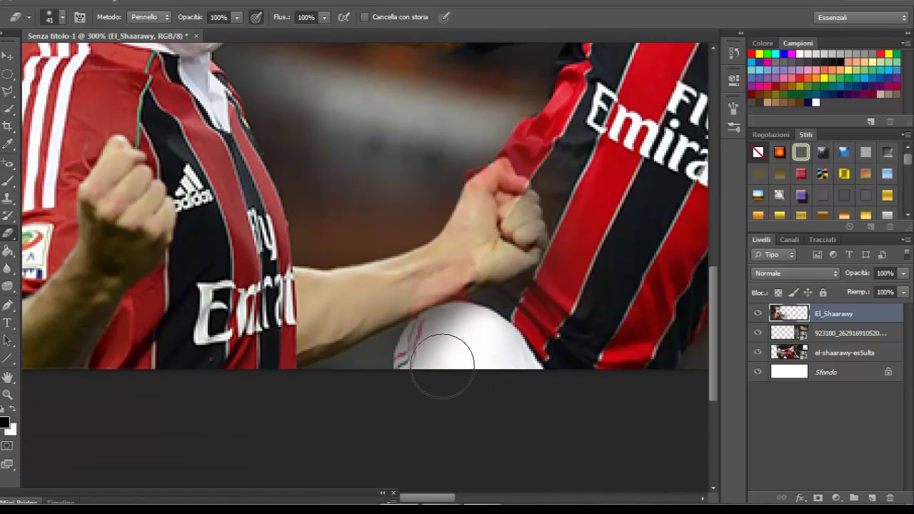
scroll(351, 160, "up", 1)
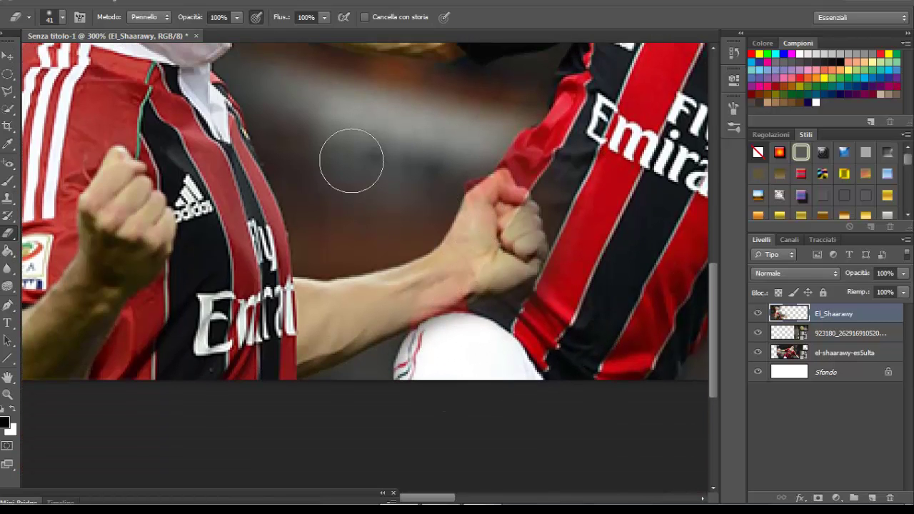
left_click(7, 395)
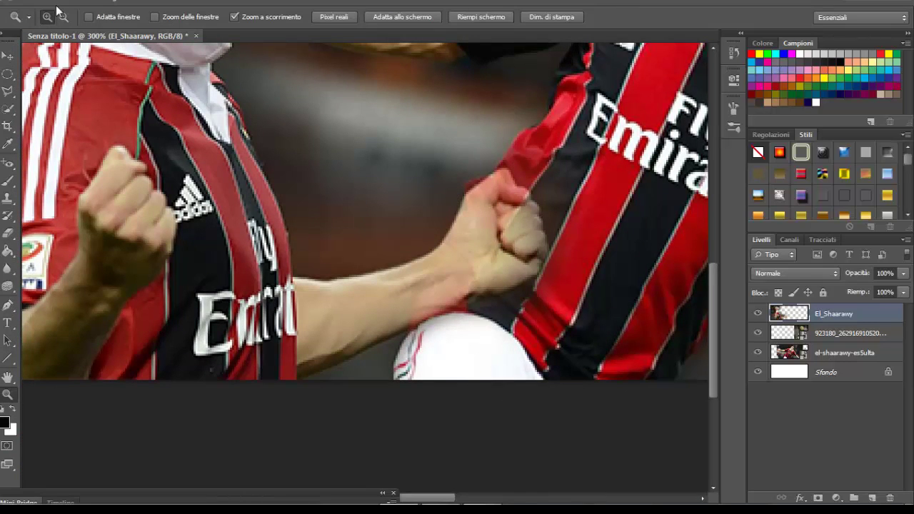
left_click(274, 190, "alt")
left_click(273, 190, "alt")
Erase the hard left edge of the layer showing the player from behind with a soft 133 px eraser.
left_click(814, 334)
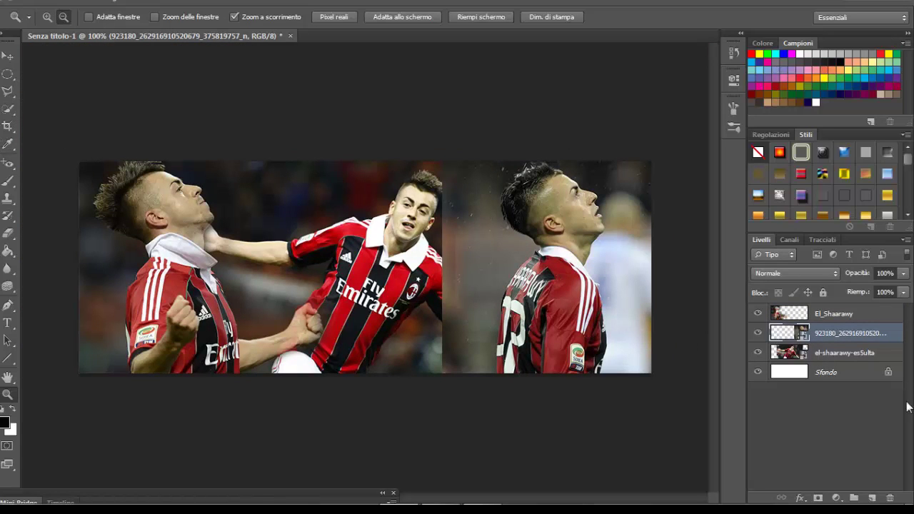
left_click(7, 55)
left_click(6, 233)
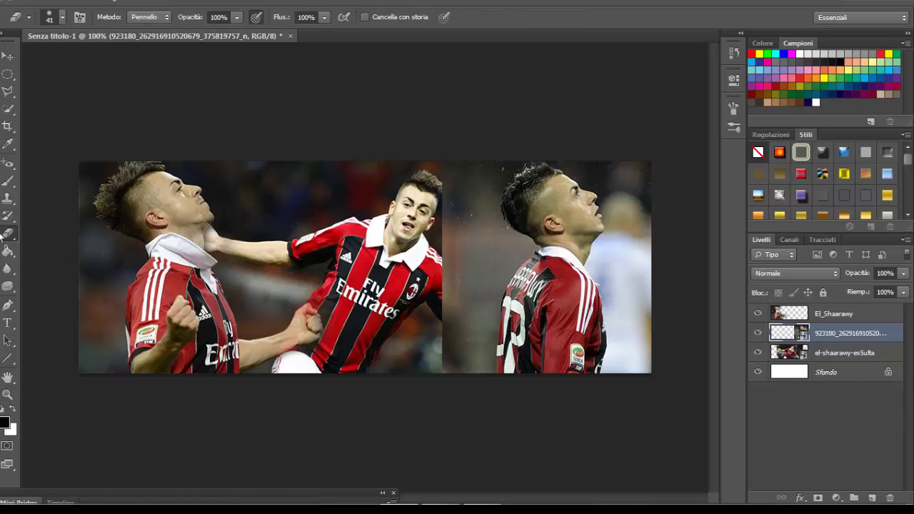
left_click(409, 257)
left_click(428, 196)
left_click(57, 2)
left_click(40, 27)
left_click(55, 21)
left_click_drag(78, 63, 91, 63)
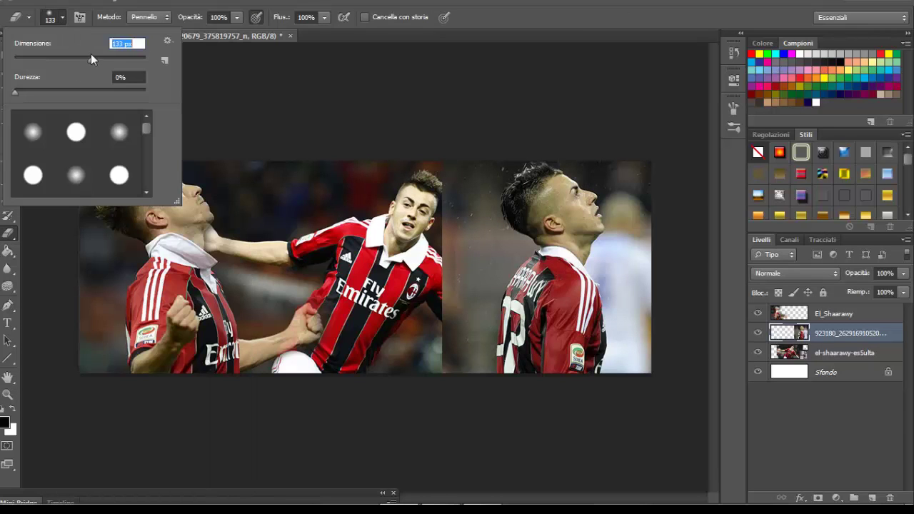
left_click(431, 186)
mouse_move(432, 185)
left_mouse_down()
mouse_move(450, 235)
mouse_move(425, 343)
mouse_move(437, 200)
left_mouse_up()
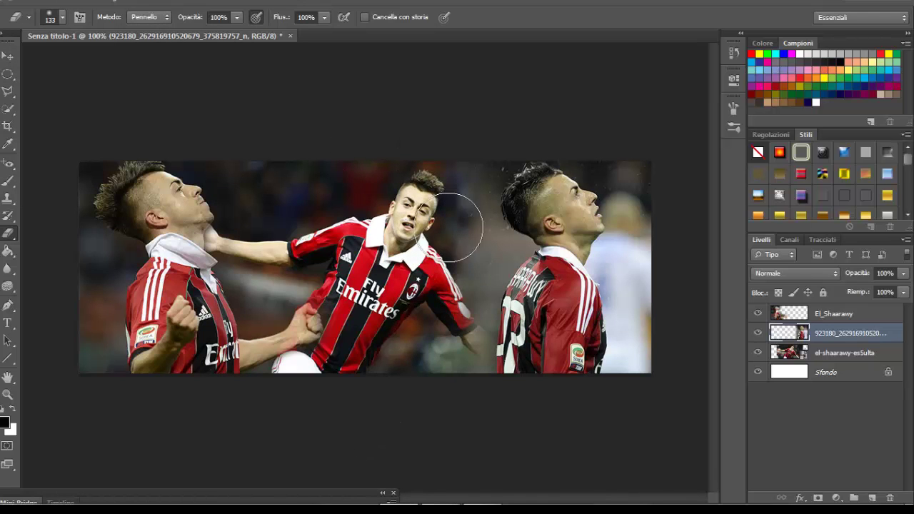
Scale the layer of the player seen from behind to about 107% and shift it slightly right and down.
left_click(7, 56)
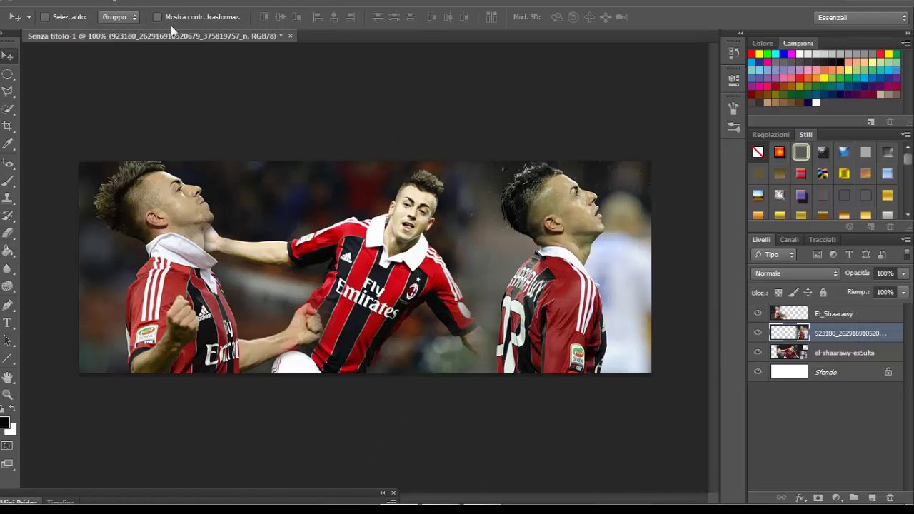
left_click(171, 22)
left_click_drag(443, 130, 424, 104)
mouse_move(513, 239)
left_mouse_down()
mouse_move(521, 247)
mouse_move(508, 249)
mouse_move(522, 252)
left_mouse_up()
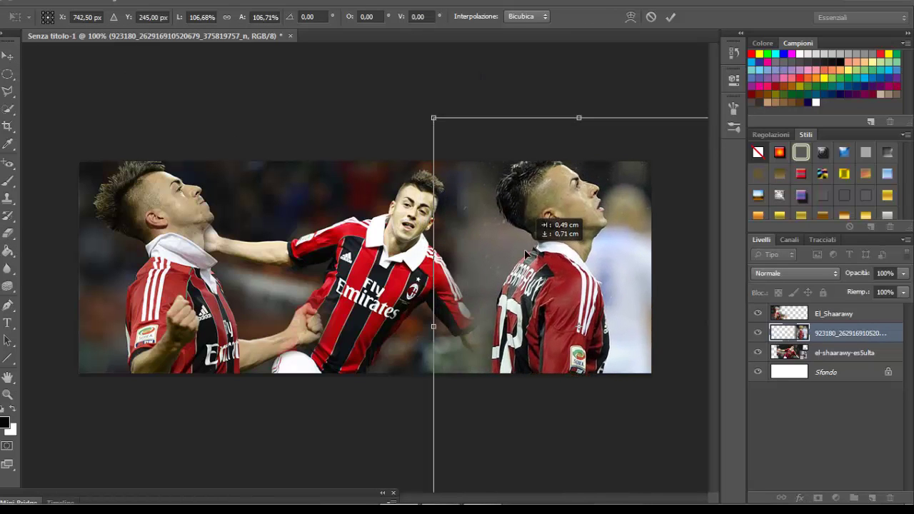
left_click(671, 17)
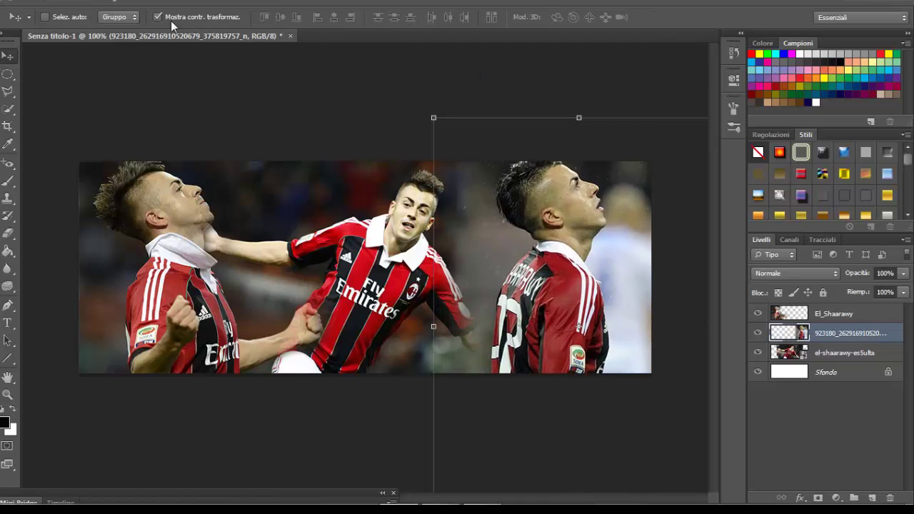
left_click(171, 22)
Erase the leftover seam between the middle player and the player seen from behind, uncovering the middle player's arm.
left_click(7, 233)
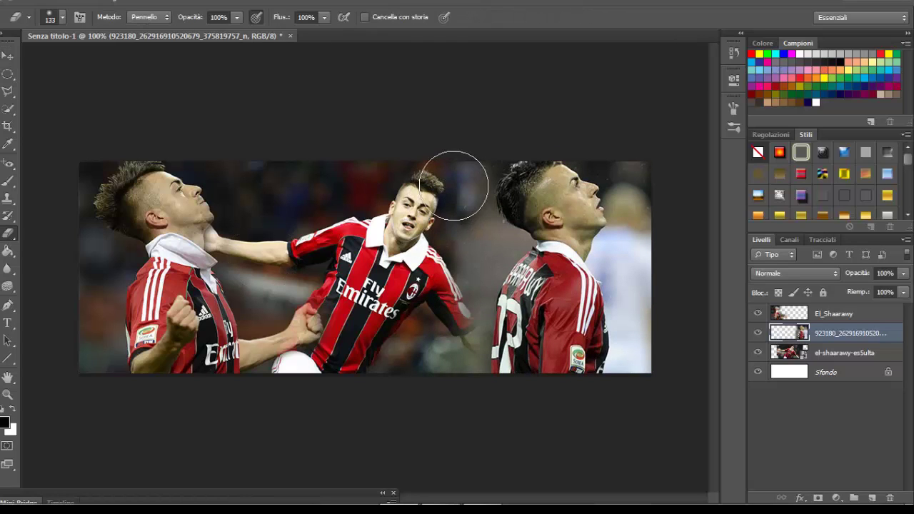
mouse_move(454, 185)
left_mouse_down()
mouse_move(464, 307)
mouse_move(445, 340)
left_mouse_up()
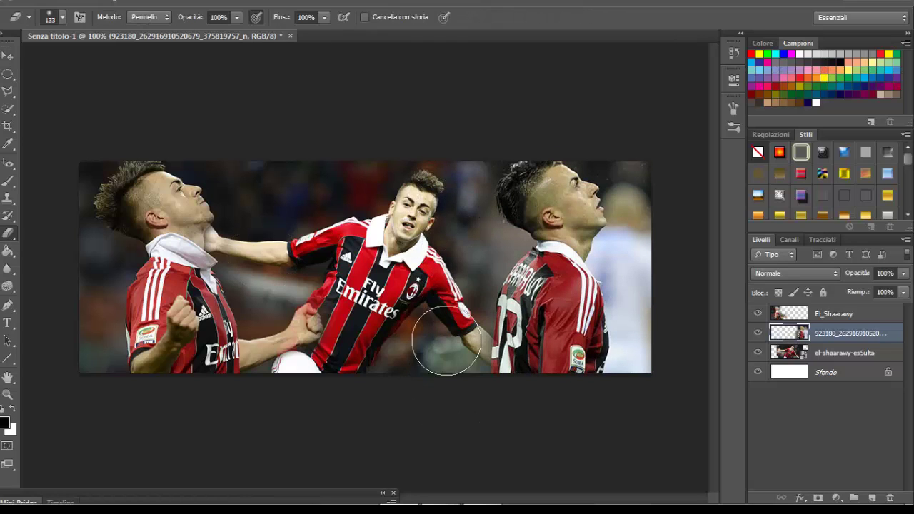
left_click(878, 355)
left_click(829, 314)
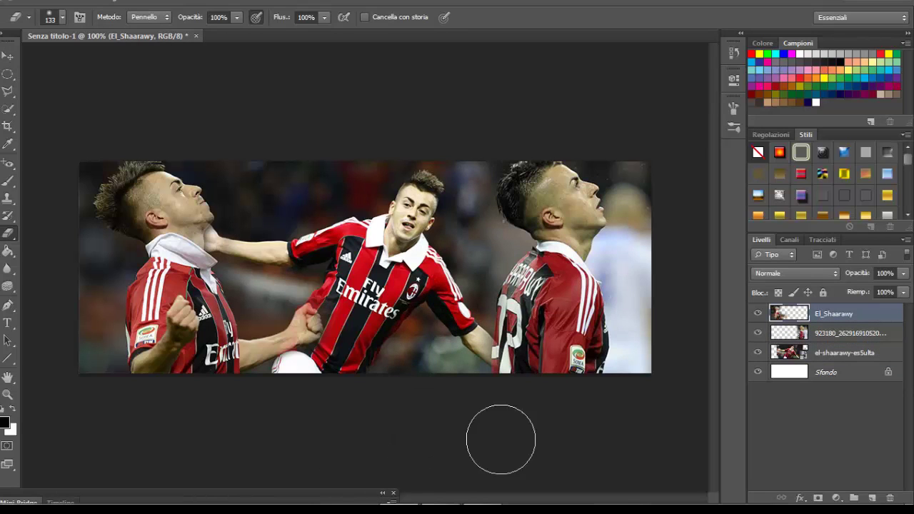
left_click(850, 333)
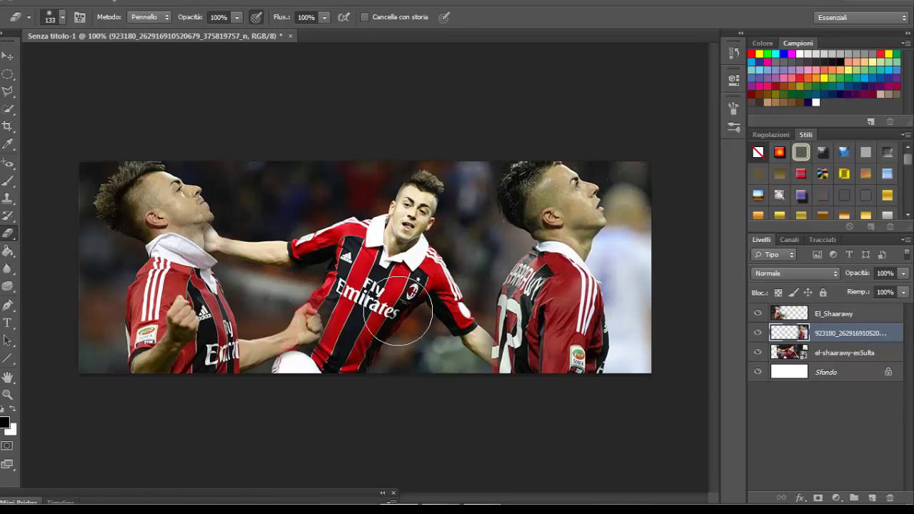
left_click(837, 316)
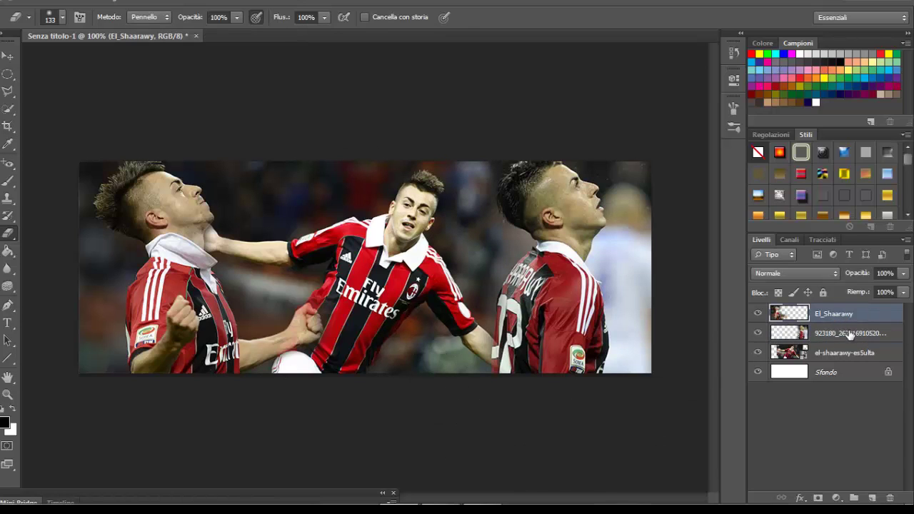
Save a copy of the composite in PNG format as Senza titolo-1.png in the Download folder.
left_click(30, 1)
left_click(79, 156)
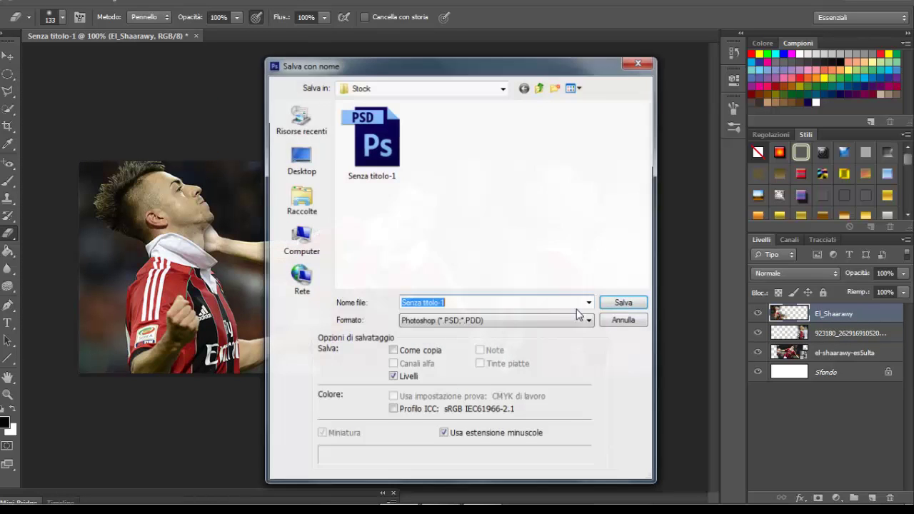
left_click(497, 321)
left_click(464, 222)
left_click(375, 91)
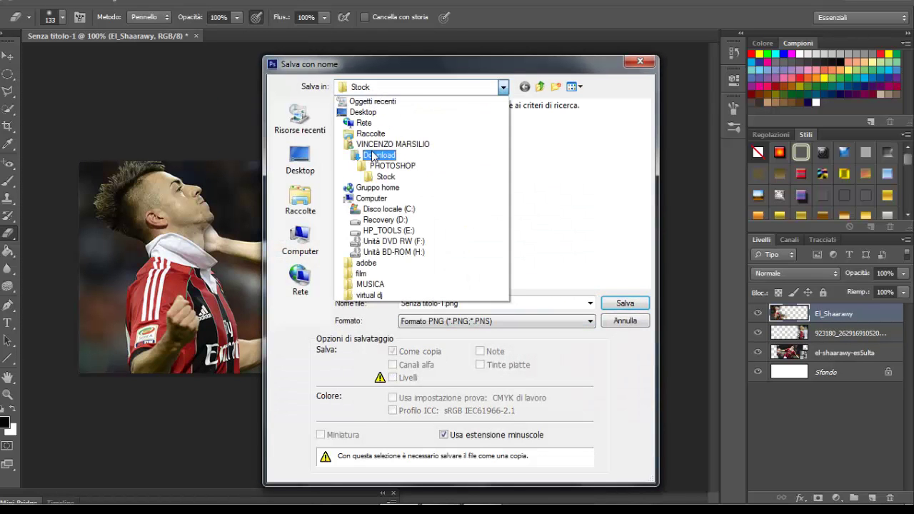
left_click(372, 155)
left_click(622, 300)
left_click(502, 151)
Open the saved Senza titolo-1.png and convert its locked background into a regular layer named Livello 0.
left_click(30, 1)
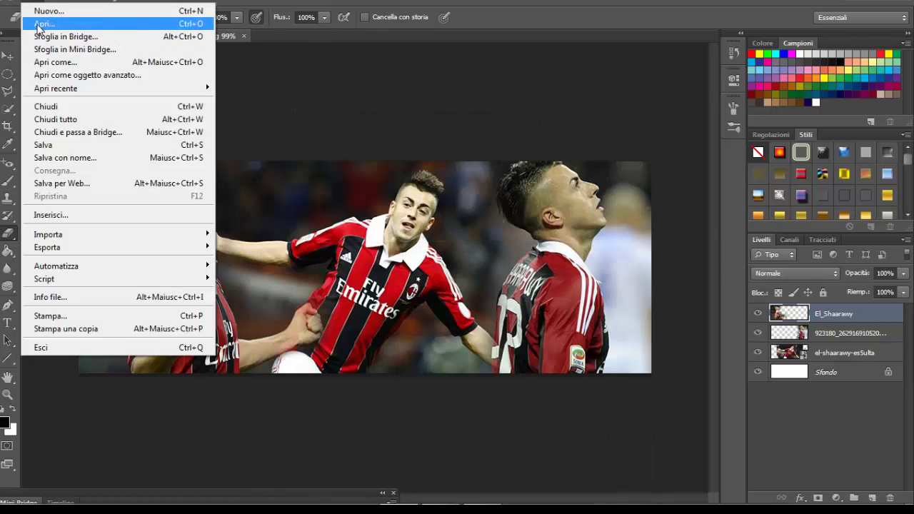
left_click(36, 27)
double_click(470, 181)
double_click(798, 319)
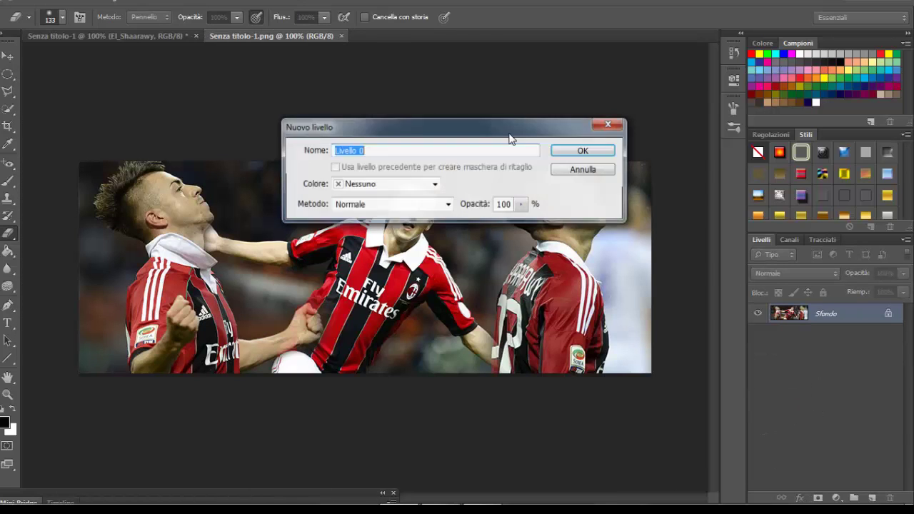
key("Return")
Add a black-to-white gradient map adjustment layer and set its opacity to 56%.
left_click(838, 498)
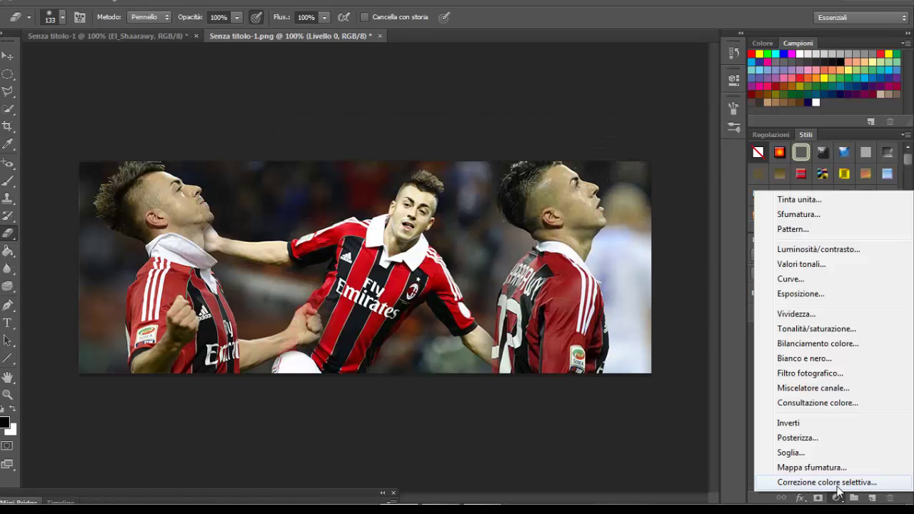
left_click(812, 467)
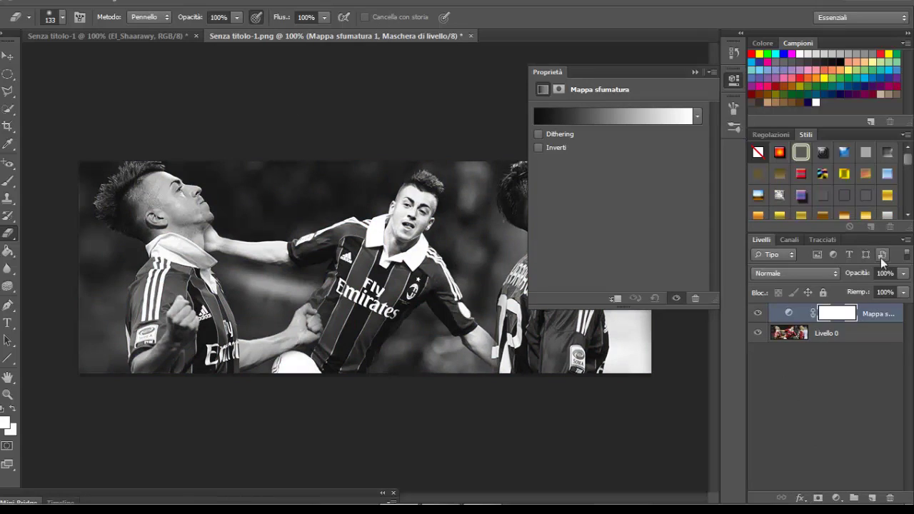
left_click_drag(904, 273, 899, 291)
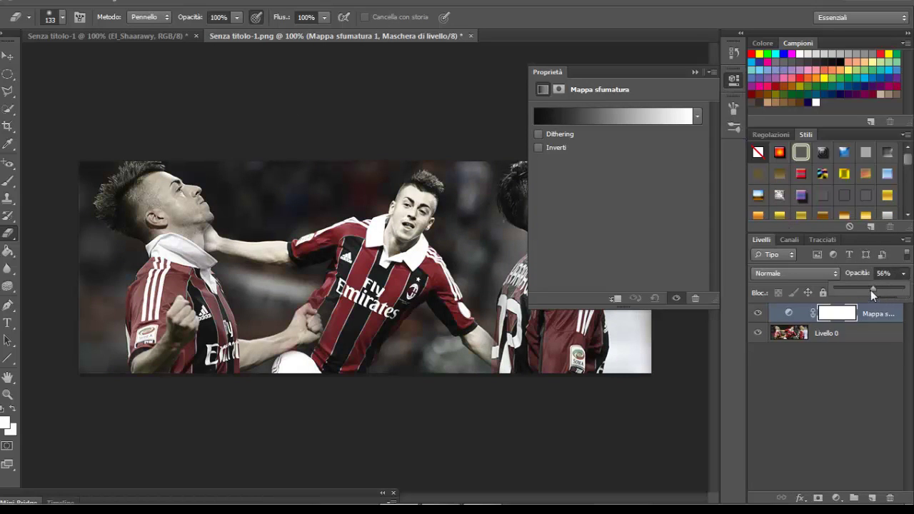
Try inverting the gradient map.
left_click(535, 136)
left_click(562, 147)
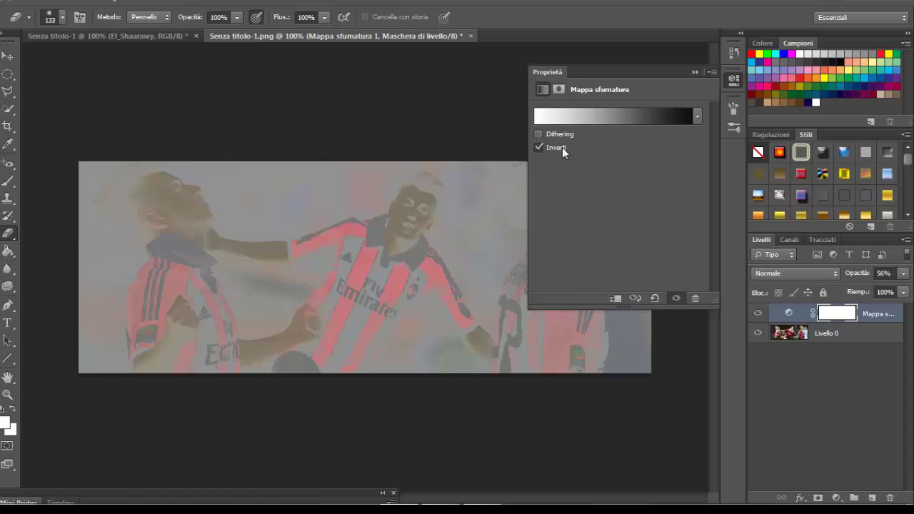
left_click(562, 147)
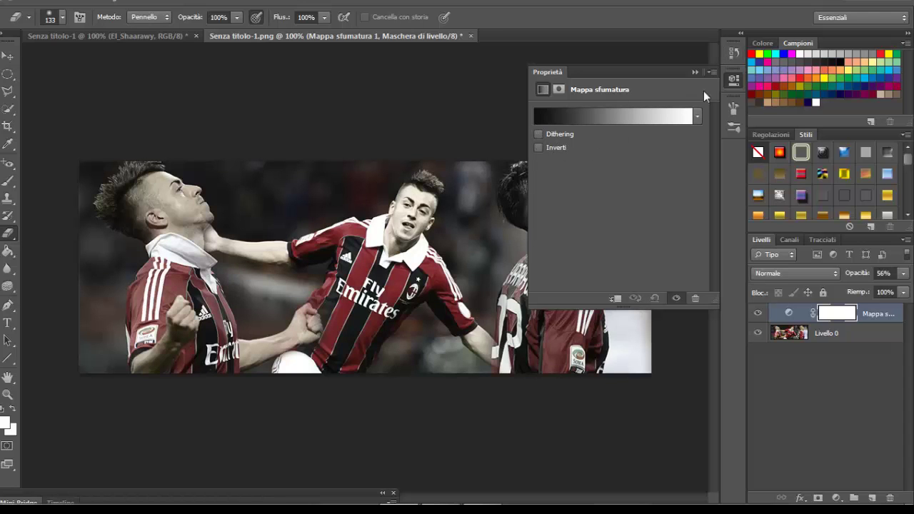
Add a selective color adjustment layer above the gradient map and set Black to +9% for the blacks.
left_click(733, 80)
left_click(838, 499)
left_click(814, 482)
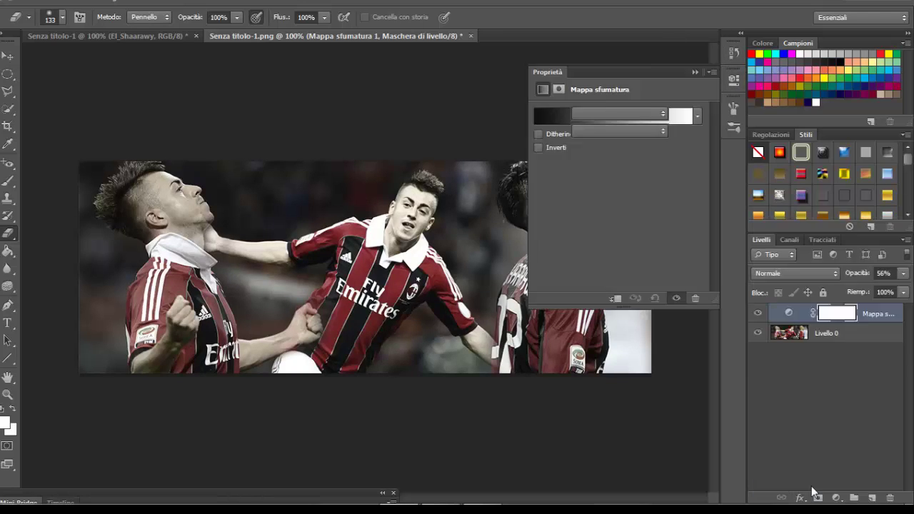
left_click(637, 131)
left_click(609, 230)
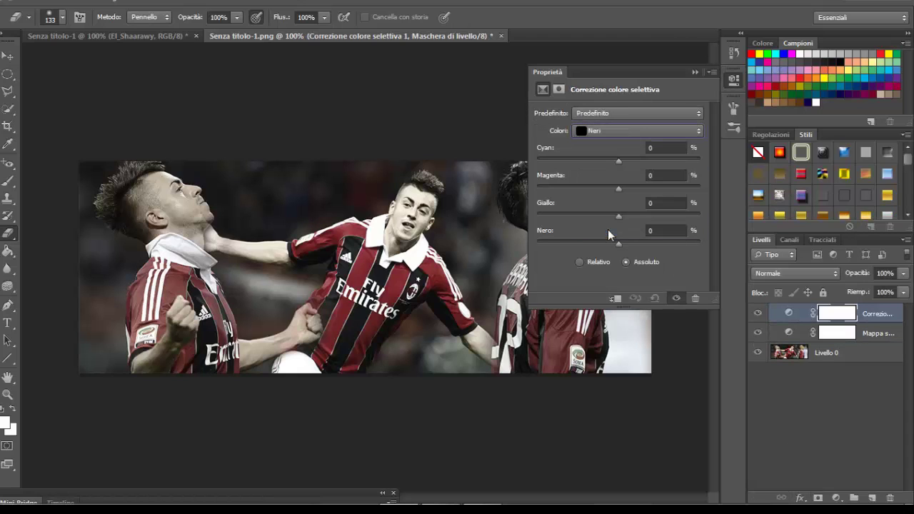
left_click_drag(618, 246, 626, 244)
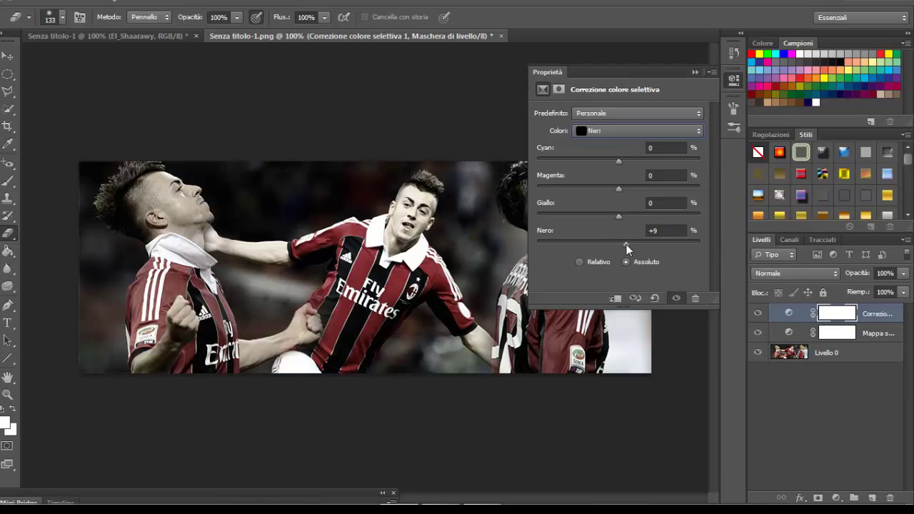
Set Black to -28% for the reds in the selective color adjustment.
left_click(613, 131)
left_click(604, 147)
left_click_drag(619, 244, 597, 249)
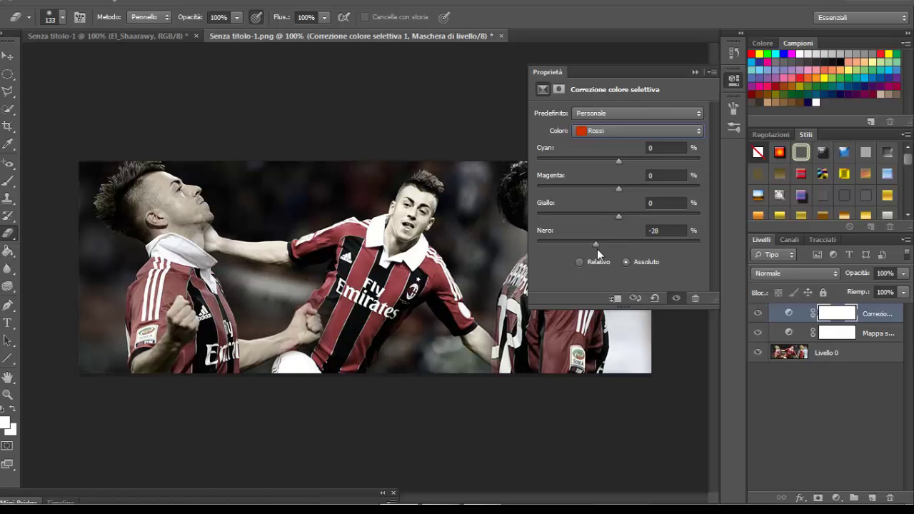
Set the gradient map layer's opacity to 40%.
left_click(877, 333)
left_click(903, 274)
left_click_drag(876, 287, 866, 289)
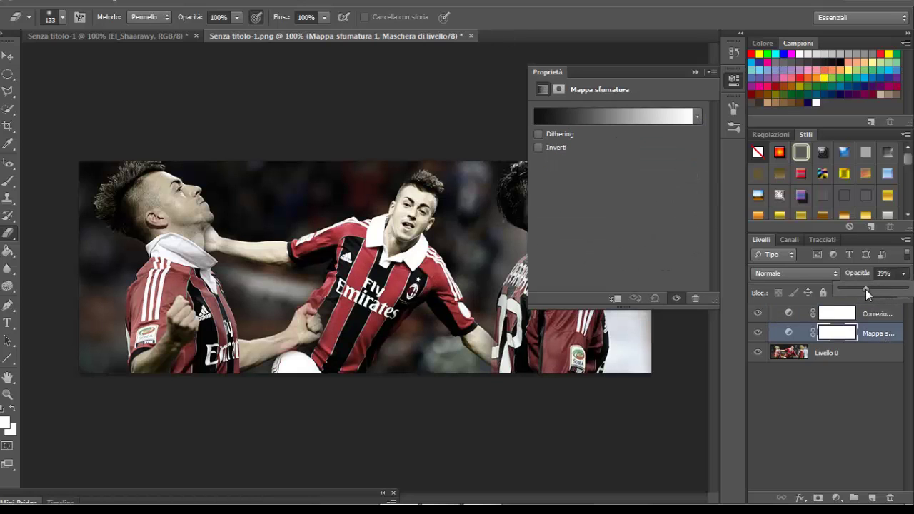
left_click(695, 72)
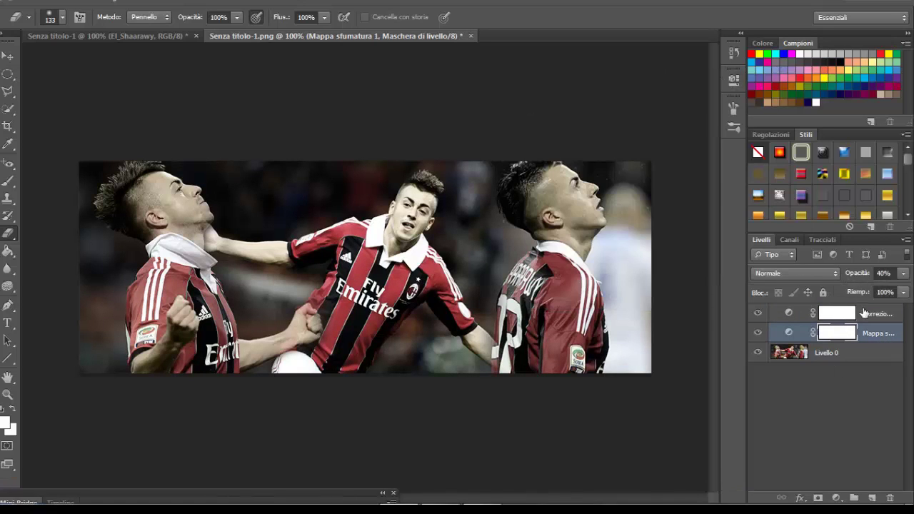
Duplicate the Livello 0 photo layer, keeping the suggested name.
left_click(865, 313)
right_click(849, 361)
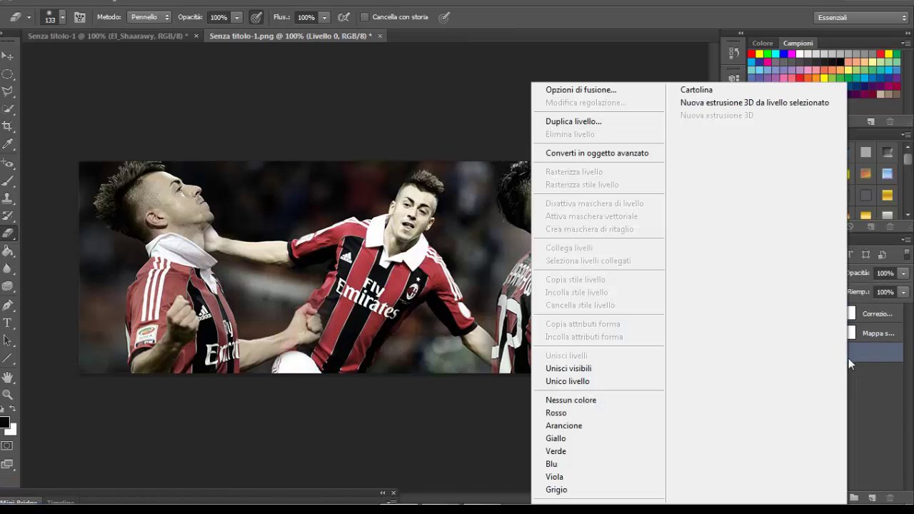
left_click(565, 121)
left_click(564, 137)
Exclude the red channel from the Livello 0 copia layer's blending and nudge the layer two steps to the right.
right_click(832, 352)
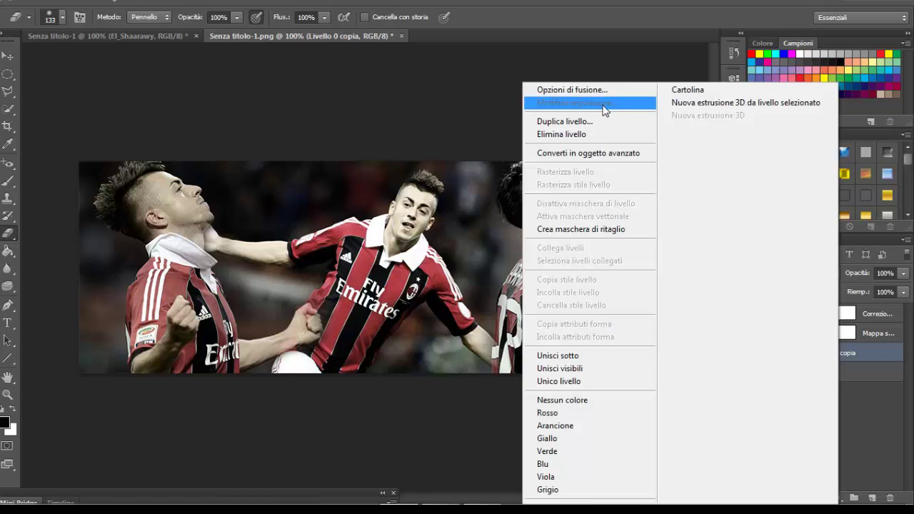
left_click(592, 90)
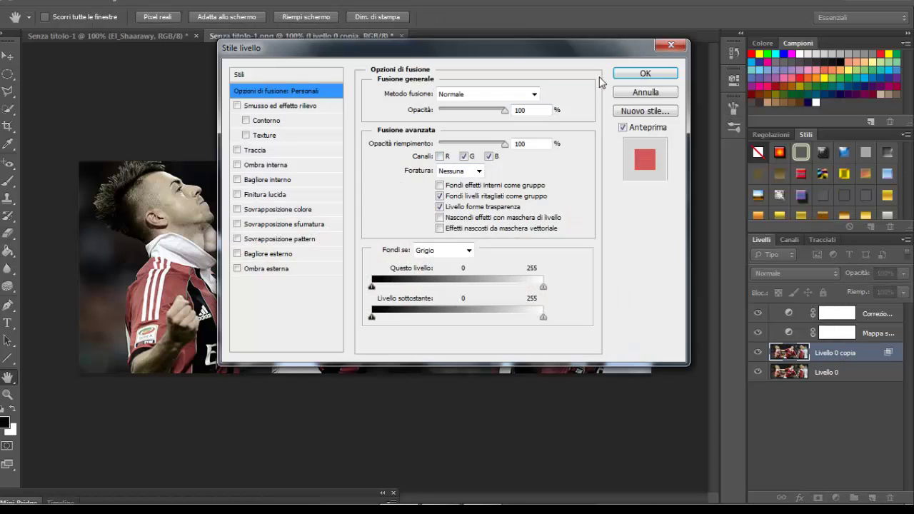
left_click(645, 73)
key("e")
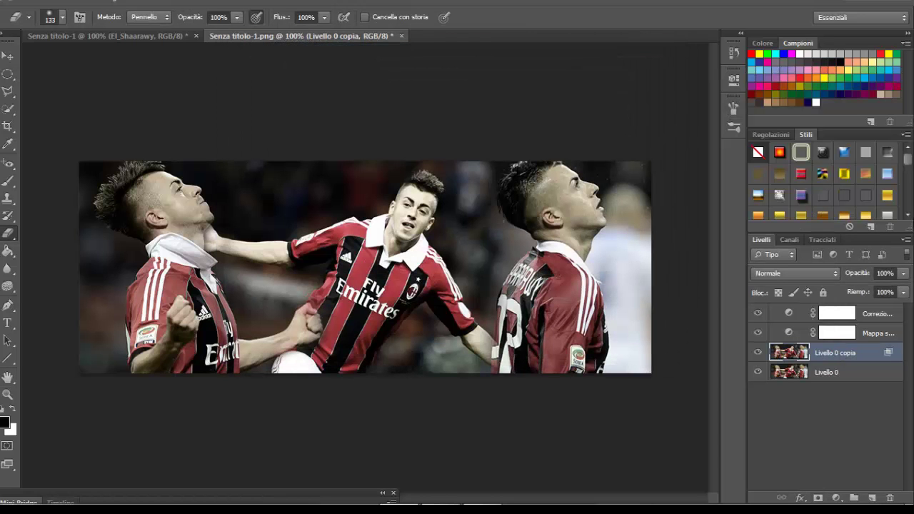
key("v")
key("Right")
key("Right")
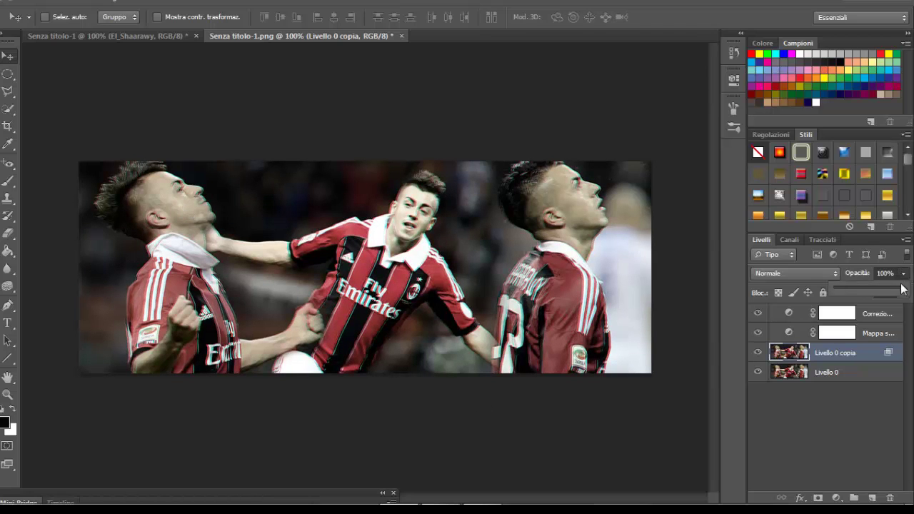
Set the Livello 0 copia layer's opacity to 65% and nudge it horizontally to fine-tune the colour offset.
left_click_drag(904, 273, 882, 292)
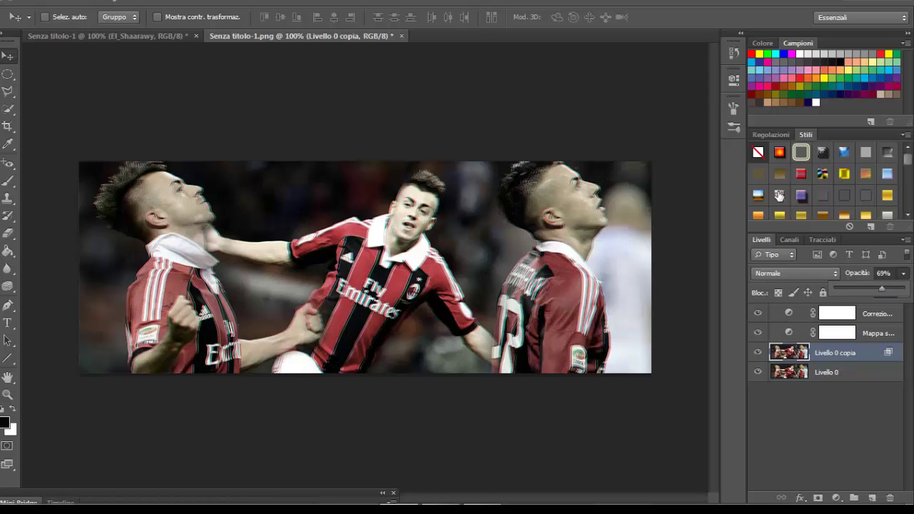
left_click(376, 192)
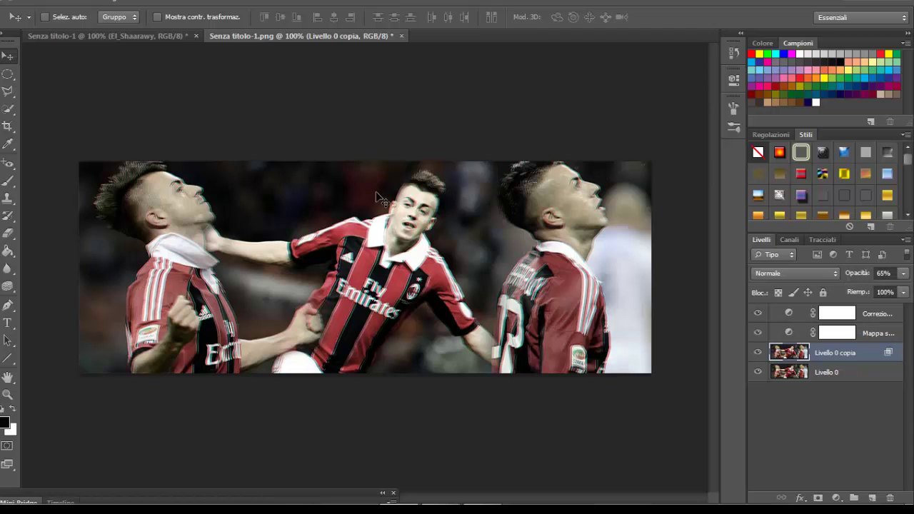
key("Left")
key("Left")
key("Left")
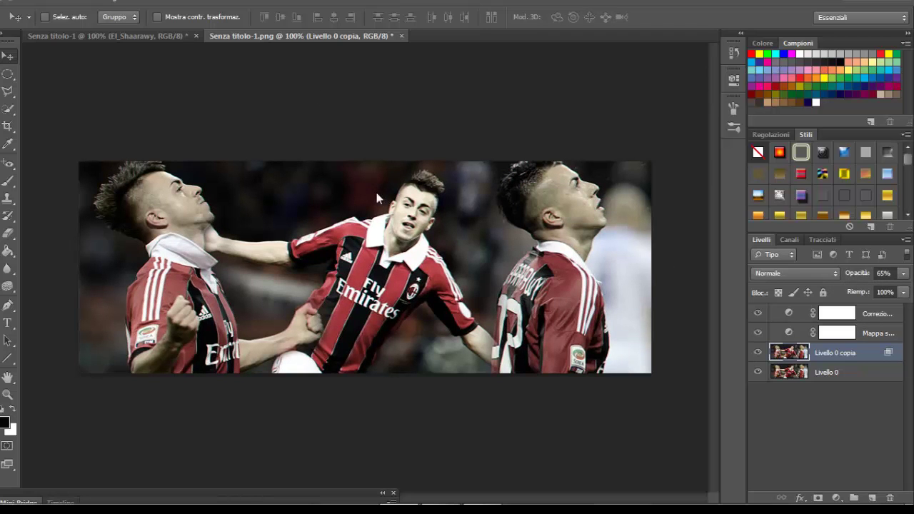
key("Right")
key("Right")
Apply a motion blur with a -4° angle and about 15 pixels distance to Livello 0 copia and set its opacity to 52%.
left_click(261, 2)
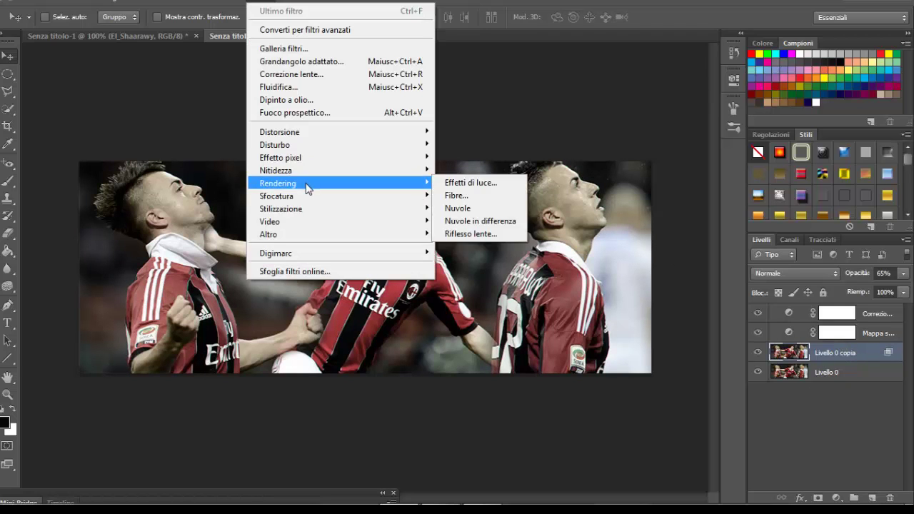
mouse_move(307, 195)
left_click(486, 252)
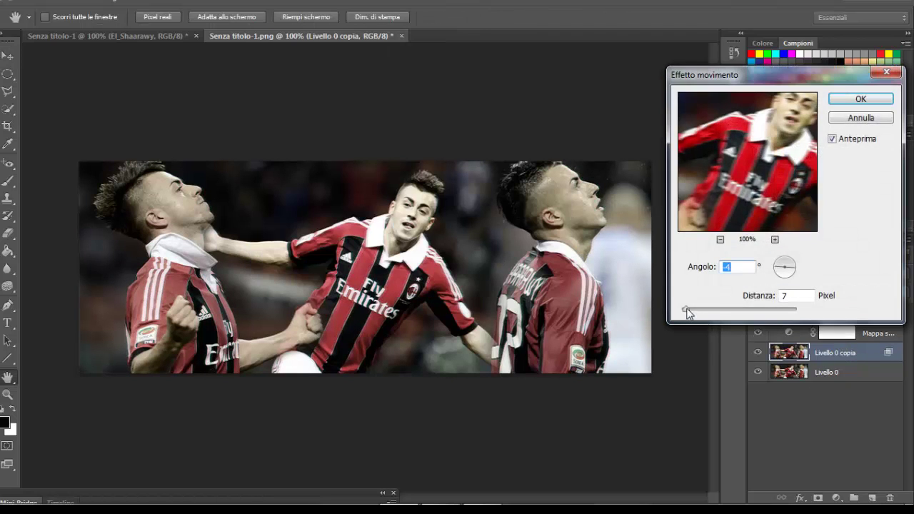
left_click_drag(682, 312, 694, 314)
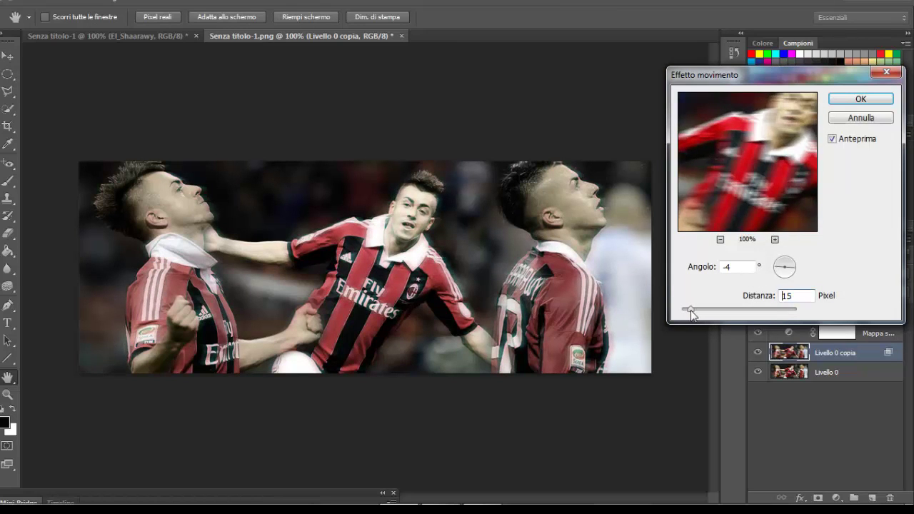
left_click(828, 100)
key("v")
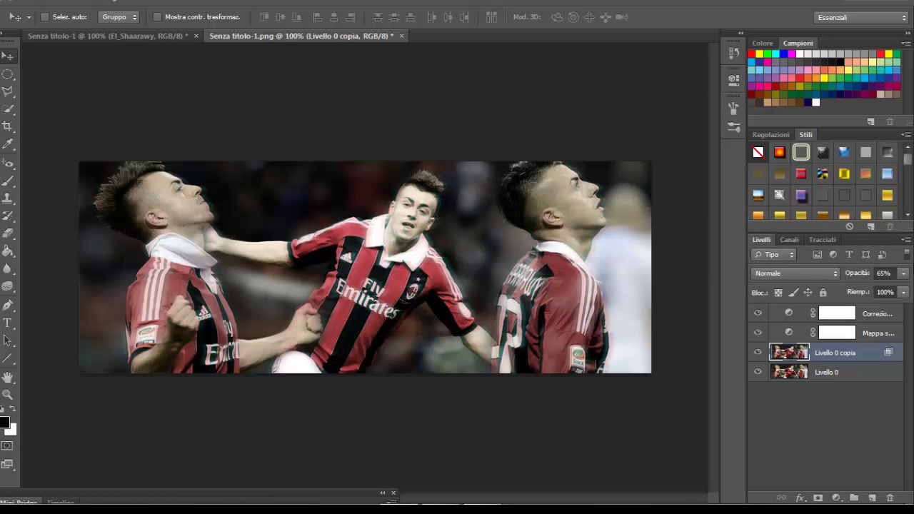
left_click(903, 273)
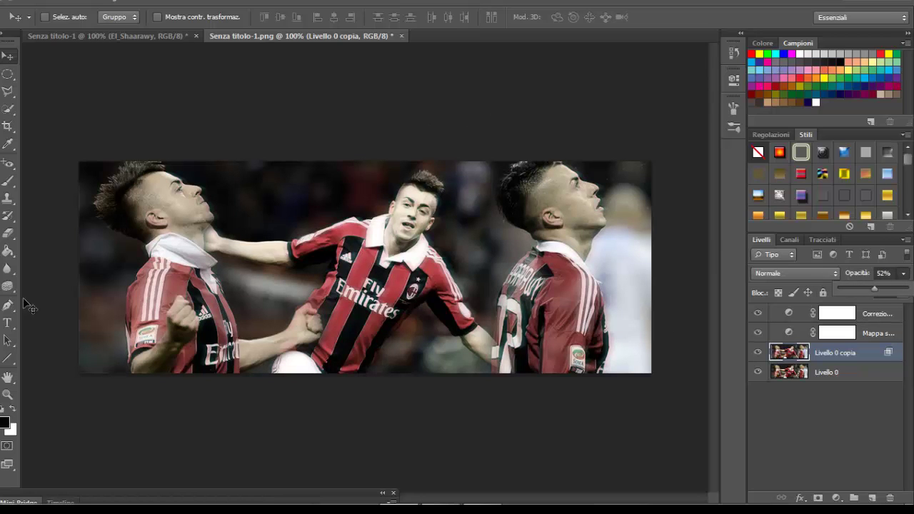
Add the text "Syephan El Shaarawy" across the lower part of the banner in the Billy Argel font at 72 pt.
left_click(7, 322)
left_click(295, 355)
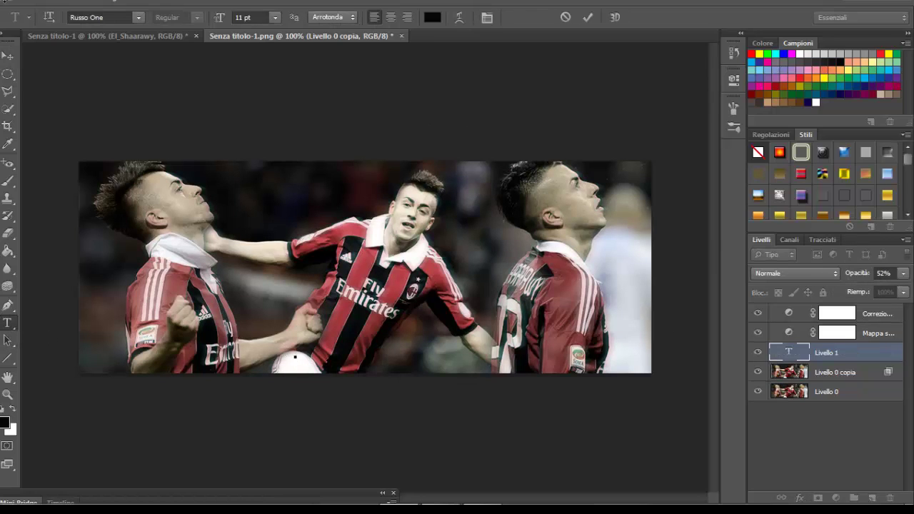
left_click(107, 18)
left_click(139, 17)
left_click(207, 45)
left_click(275, 18)
left_click(277, 255)
type("Stephan")
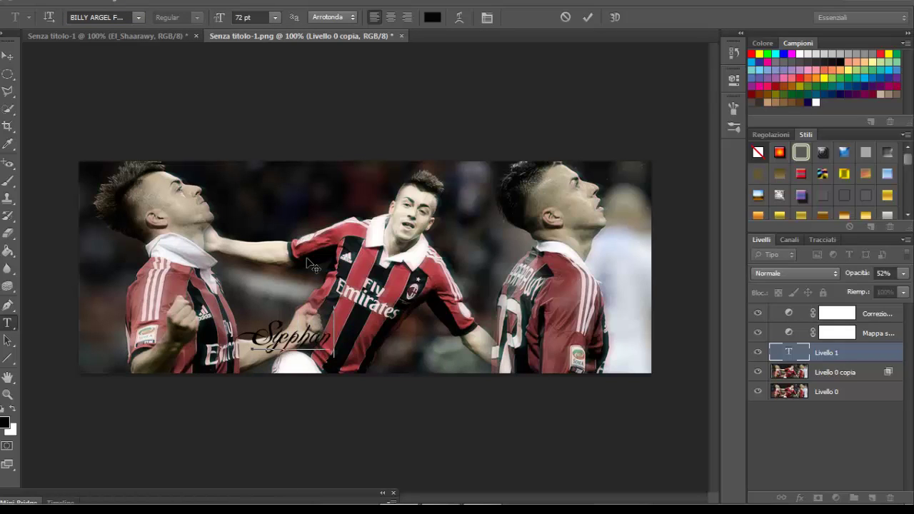
type(" El Sh")
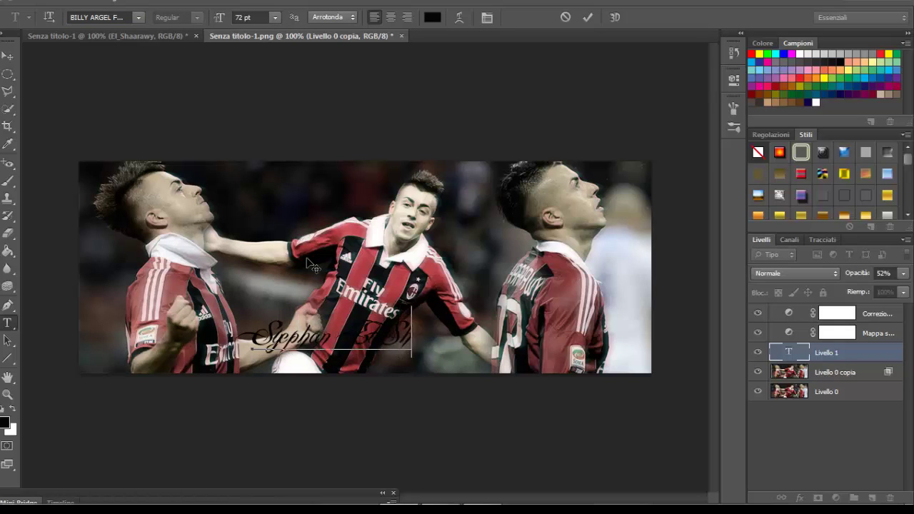
type("aarawy")
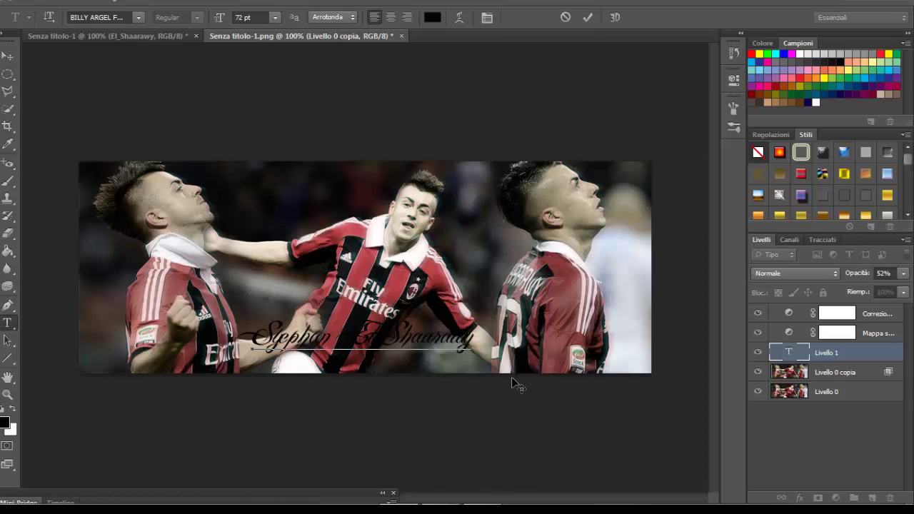
key("ctrl+a")
left_click(473, 326)
left_click(588, 17)
Enlarge the text to about 158% width with transform controls and shift it right across the lower banner.
left_click(8, 56)
left_click(167, 16)
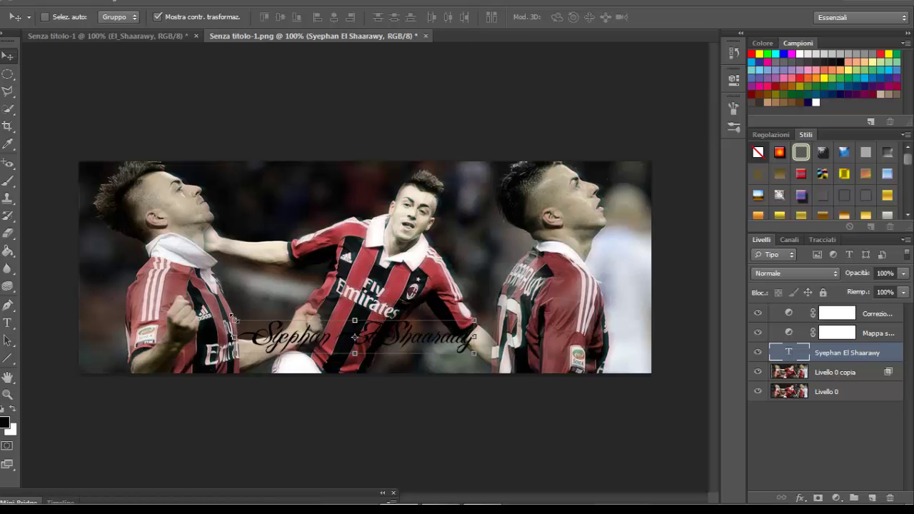
left_click_drag(232, 316, 117, 263)
left_click_drag(327, 333, 444, 333)
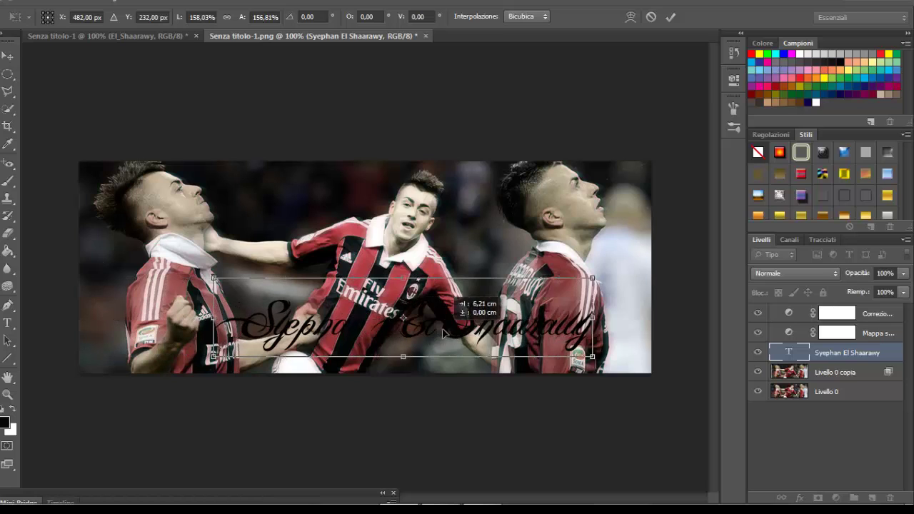
left_click(670, 16)
Move the text layer to the top of the layer stack, above both adjustment layers.
left_click_drag(857, 354, 857, 313)
left_click(835, 498)
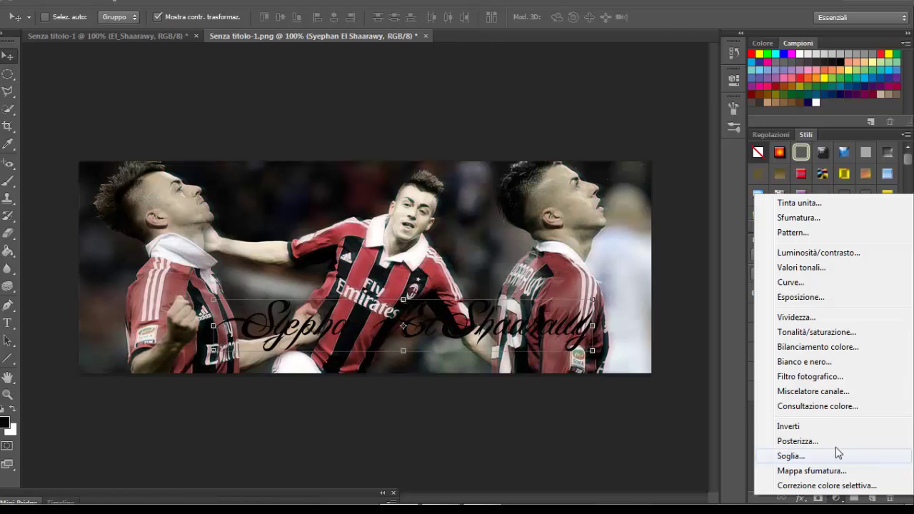
right_click(843, 310)
left_click(555, 83)
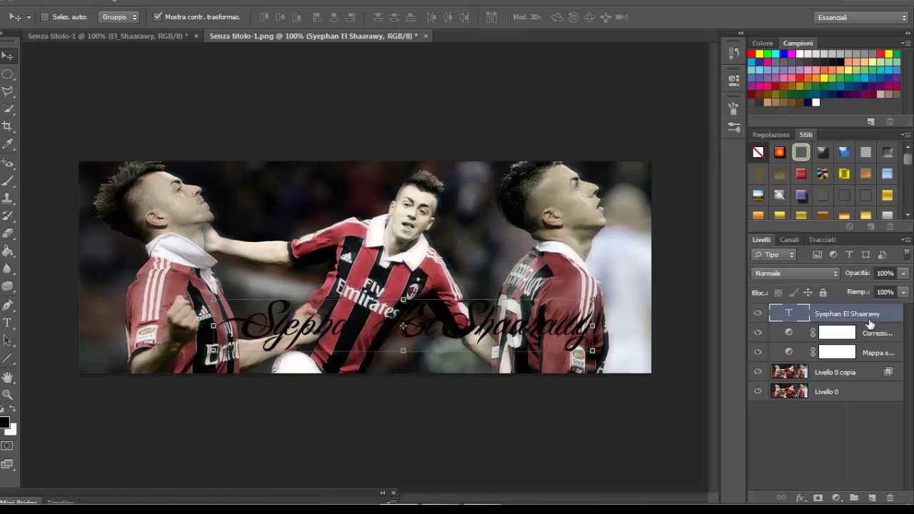
Add a color overlay effect in white (ffffff) to the text layer.
right_click(867, 320)
left_click(587, 90)
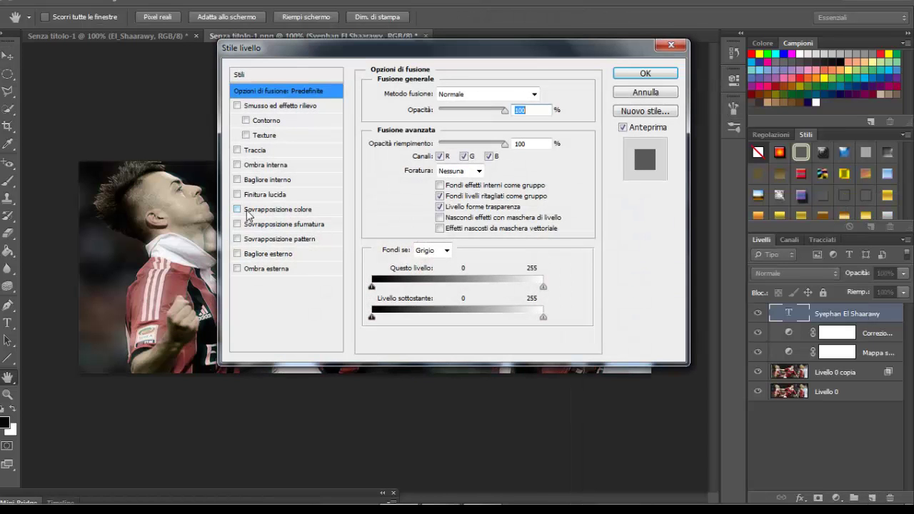
left_click(237, 209)
left_click_drag(437, 48, 680, 152)
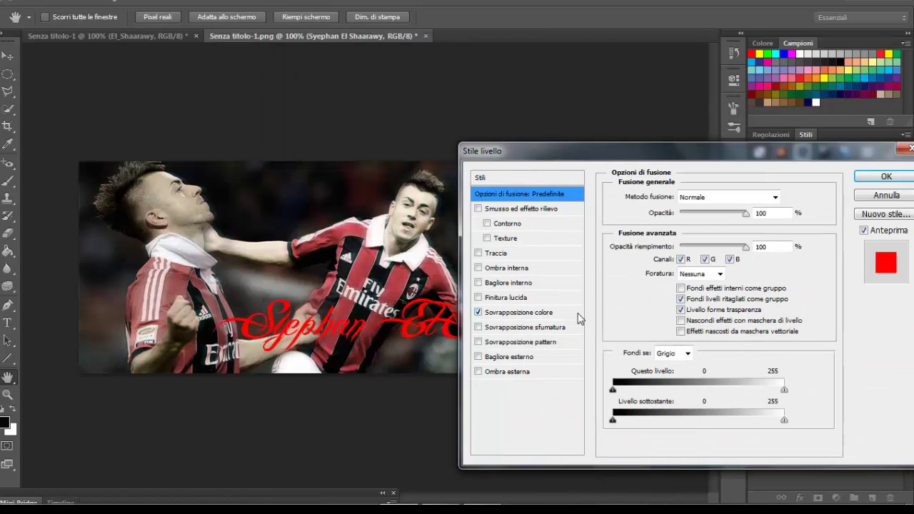
left_click(580, 314)
left_click(807, 197)
left_click(436, 225)
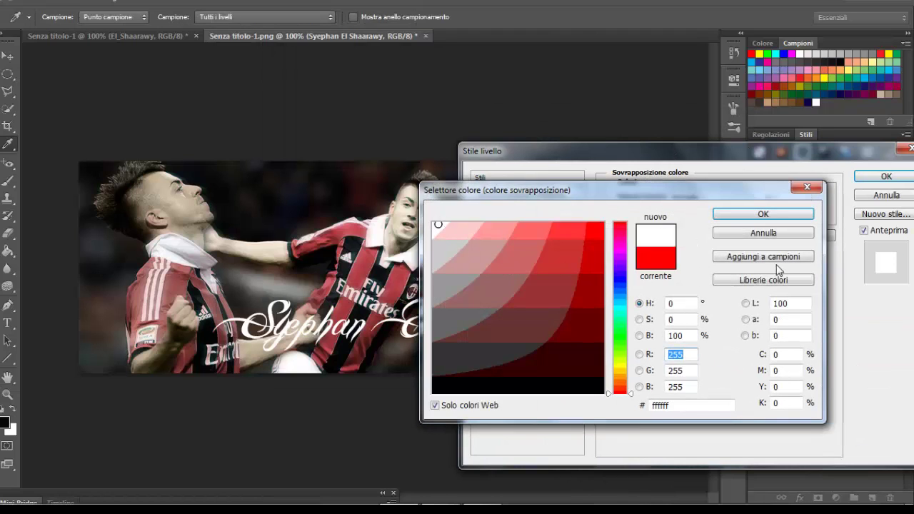
left_click(763, 214)
Add a drop shadow to the text with 100% opacity, 0 px distance, 56% spread and 18 px size.
left_click(495, 371)
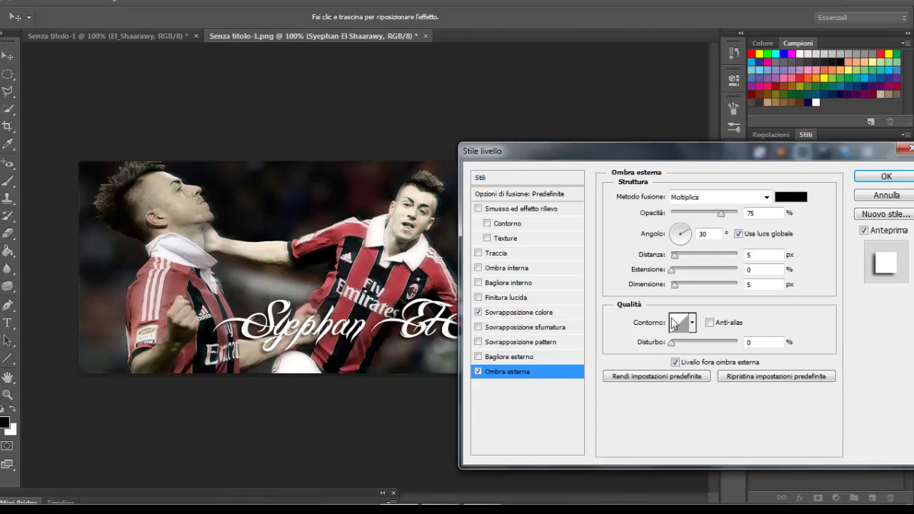
left_click_drag(722, 213, 758, 215)
left_click_drag(675, 256, 680, 282)
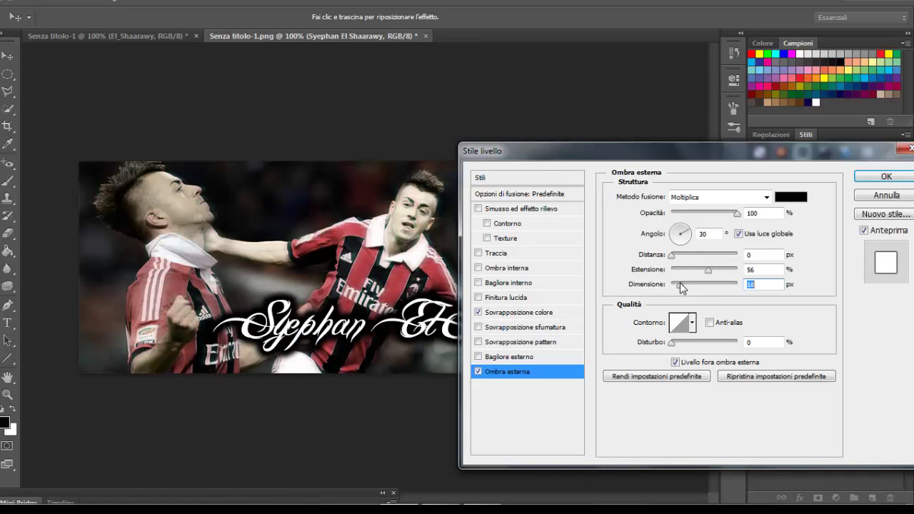
left_click(875, 177)
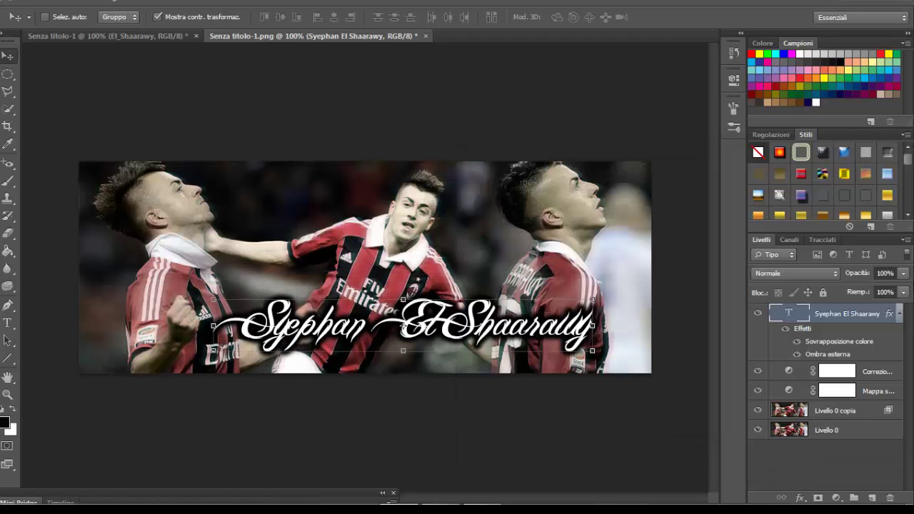
Rotate the text slightly counterclockwise and place it a little further left, turning the transform controls off.
left_click(165, 19)
left_click(210, 21)
left_click_drag(604, 287, 601, 269)
left_click(672, 18)
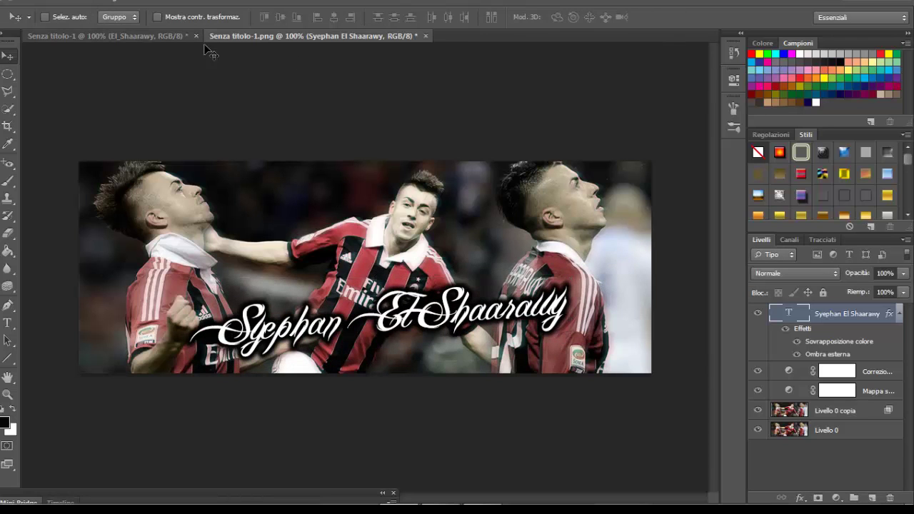
Place the texture_5_by_interrose image from the Texture Phtoshop folder directly above the Livello 0 copia layer.
left_click(871, 411)
left_click(11, 0)
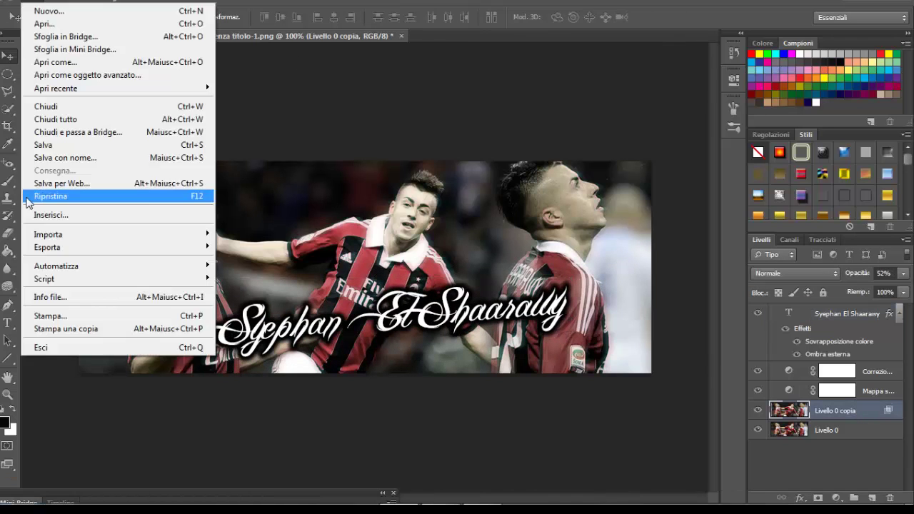
left_click(36, 196)
scroll(442, 271, "down", 5)
double_click(512, 361)
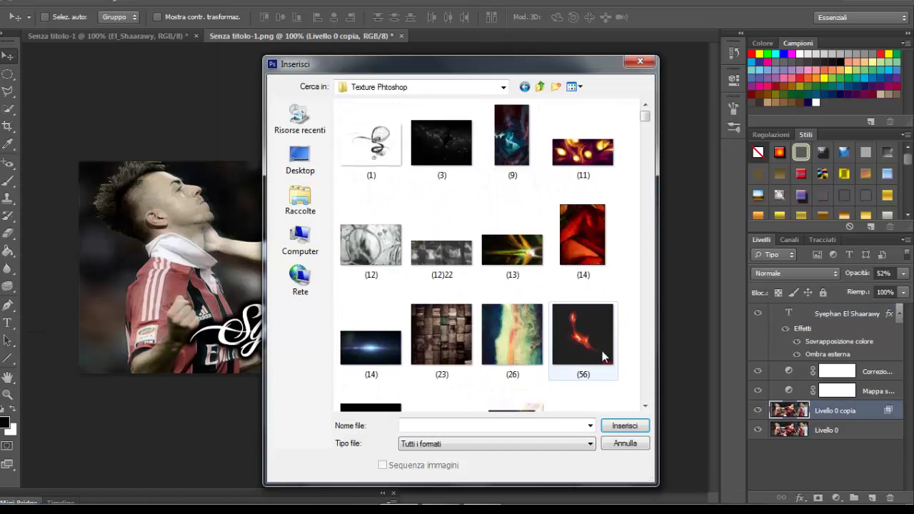
scroll(602, 351, "down", 10)
scroll(561, 346, "down", 15)
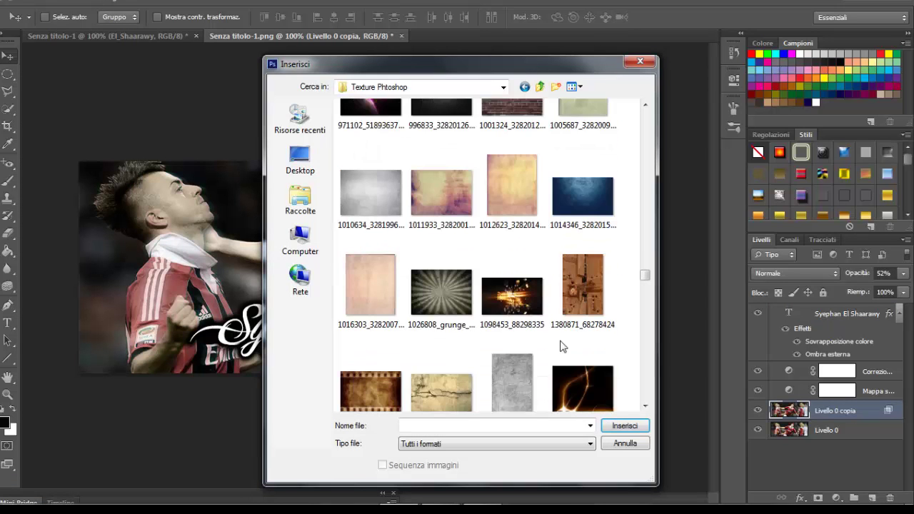
scroll(561, 346, "down", 15)
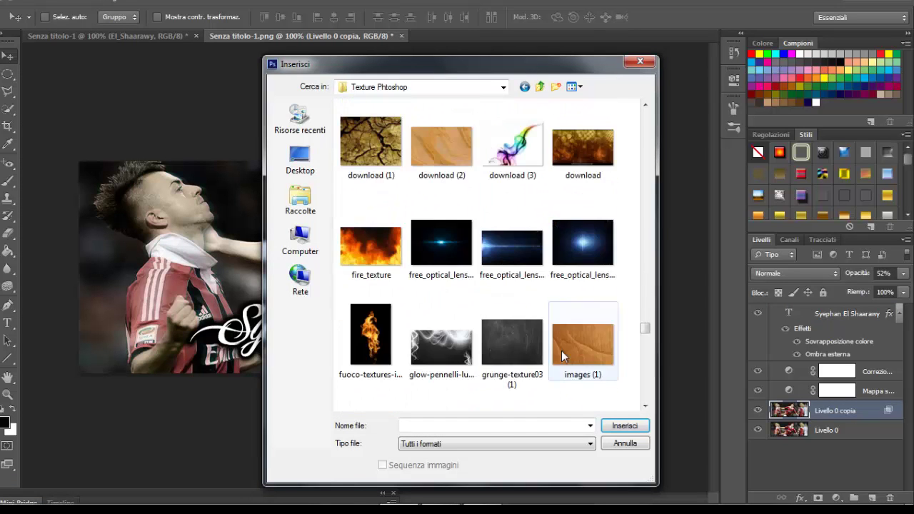
scroll(562, 358, "down", 3)
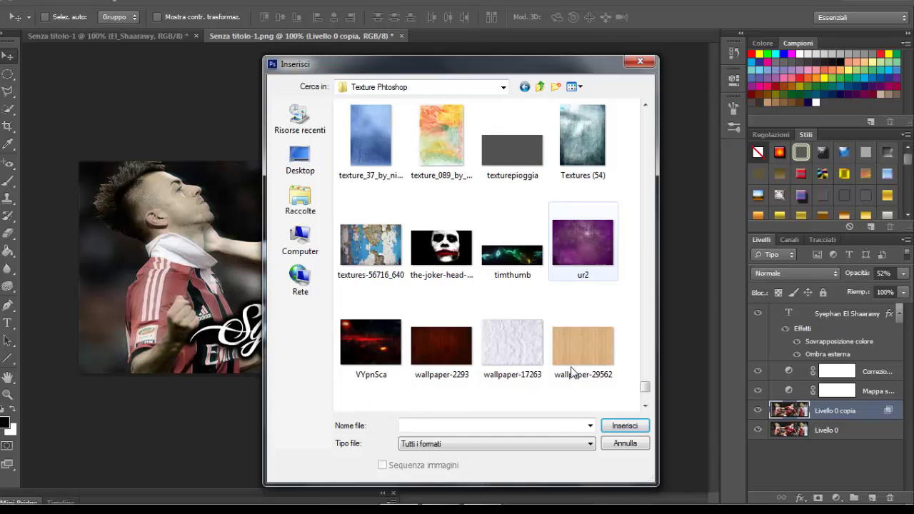
scroll(571, 371, "up", 2)
double_click(599, 223)
Mirror and enlarge the placed texture at 0° rotation to cover the whole banner, and set its blend mode to Luce soffusa.
left_click_drag(508, 150, 467, 181)
left_click_drag(417, 271, 114, 205)
type("0")
key("Return")
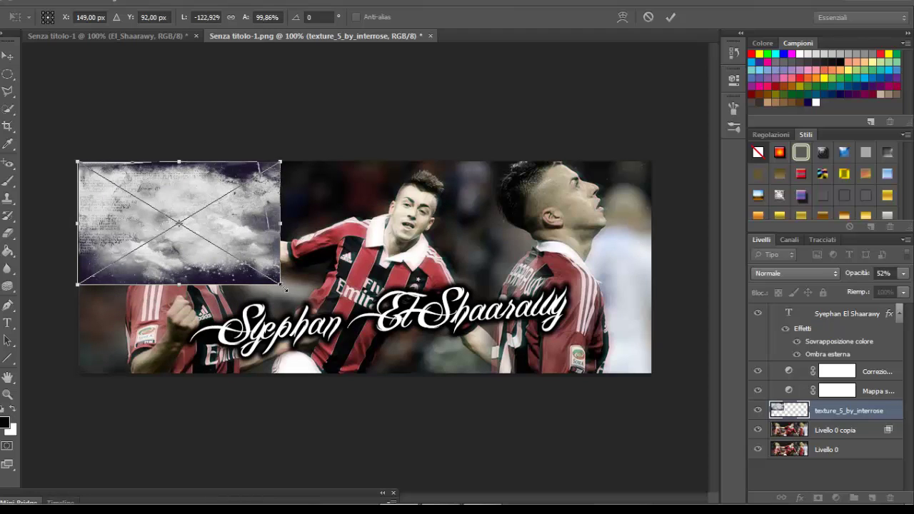
left_click_drag(280, 286, 648, 500)
left_click_drag(472, 377, 477, 343)
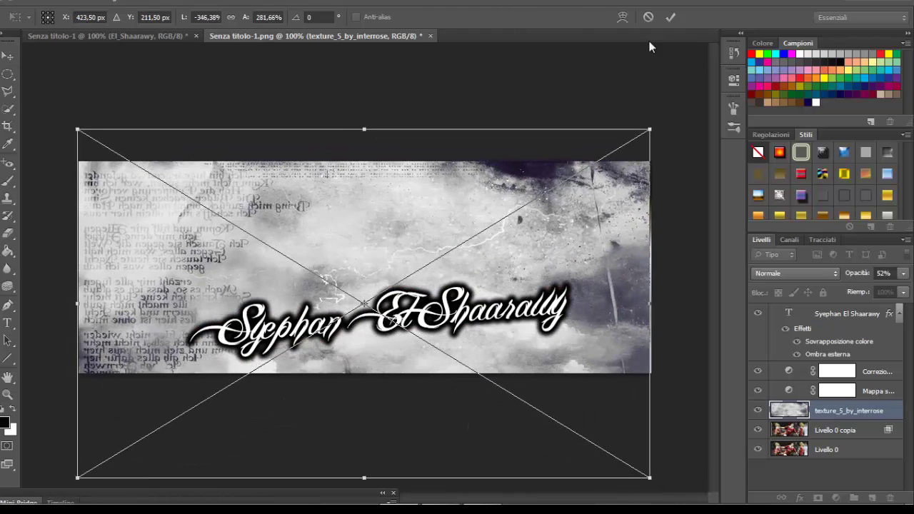
left_click(671, 18)
left_click(816, 273)
left_click(793, 173)
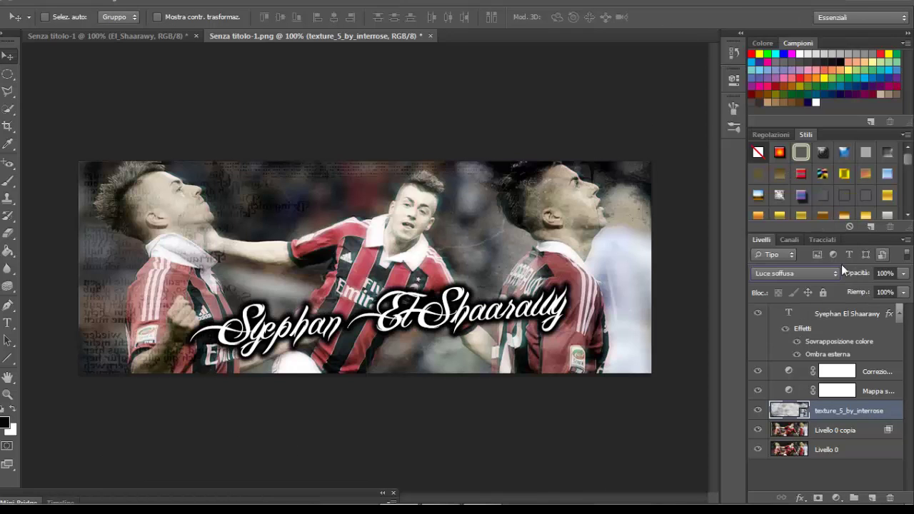
Rasterize the texture layer, erase the texture over the players with the Eraser, and reduce the layer's opacity to 25%.
left_click_drag(365, 269, 368, 262)
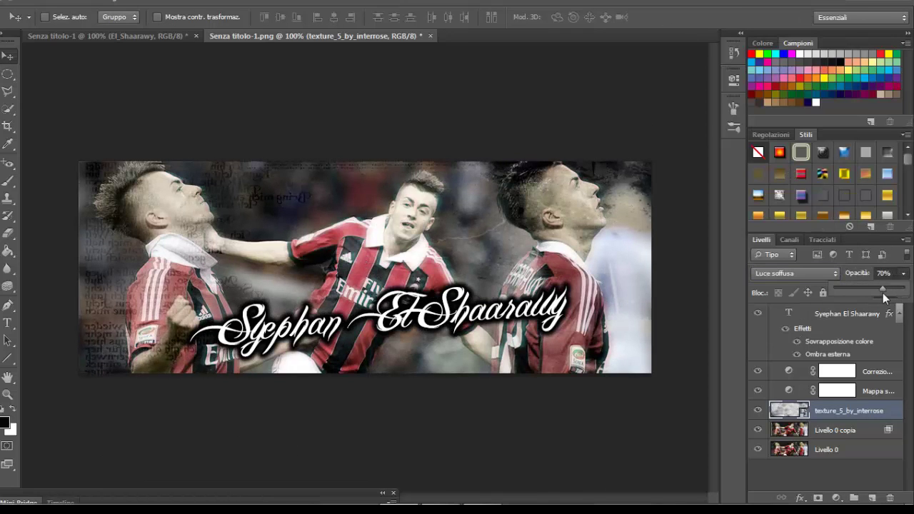
left_click_drag(883, 293, 871, 295)
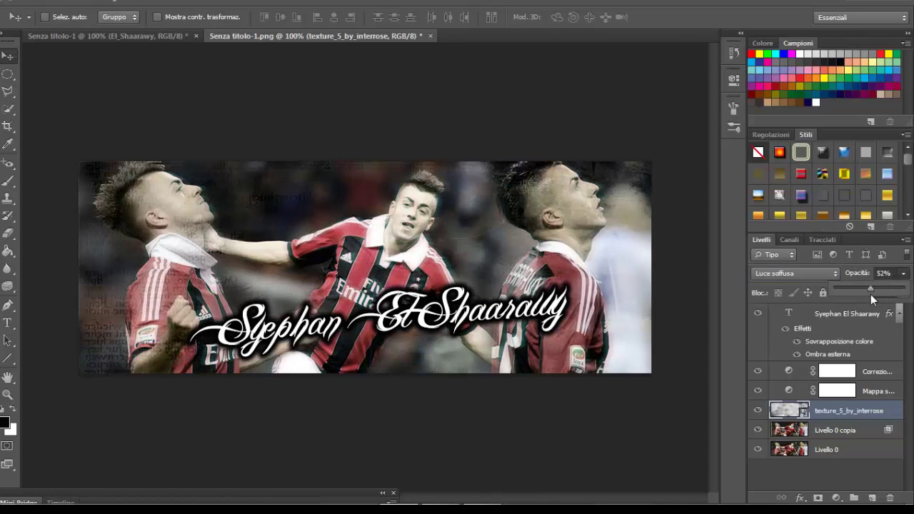
left_click(7, 233)
left_click(274, 221)
key("Return")
mouse_move(100, 188)
left_mouse_down()
mouse_move(153, 212)
mouse_move(172, 331)
left_mouse_up()
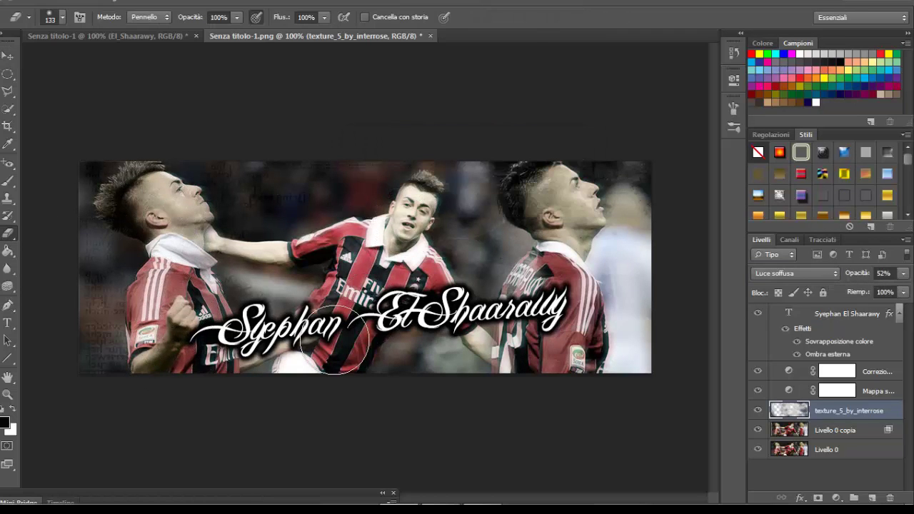
mouse_move(530, 213)
left_mouse_down()
mouse_move(535, 164)
mouse_move(545, 330)
left_mouse_up()
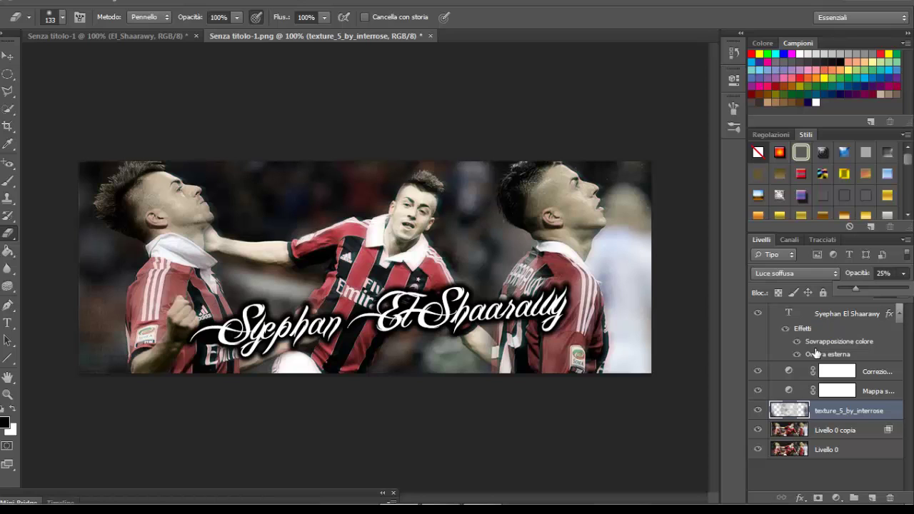
key("t")
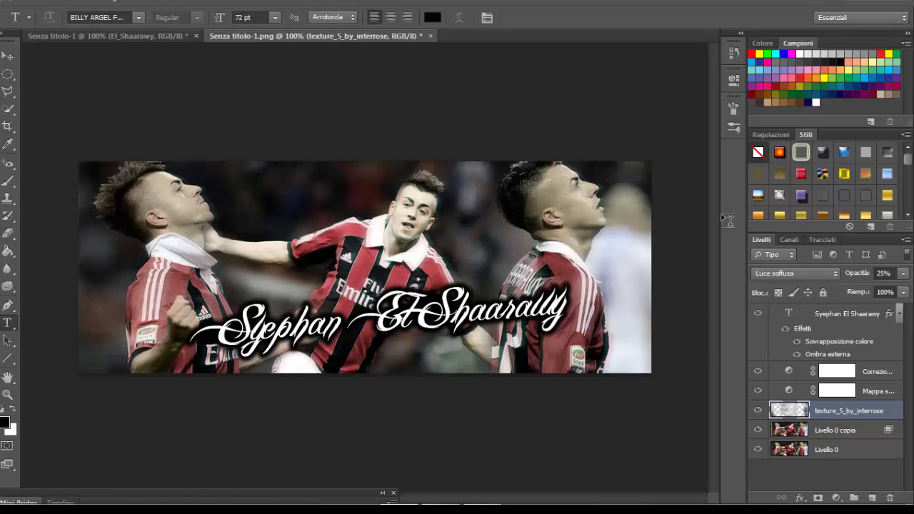
left_click(612, 184)
type("Russ")
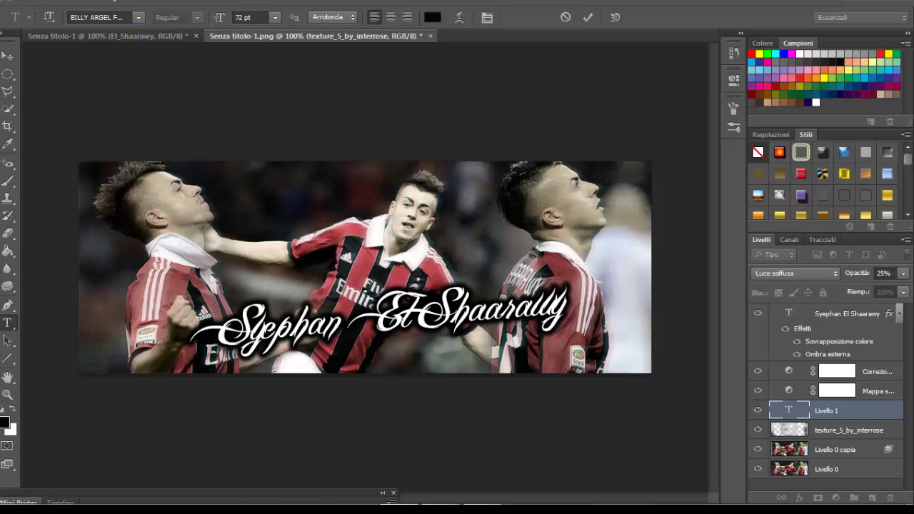
Try placing the Senza titolo-2 image from the Render folder above the texture layer.
left_click(34, 2)
left_click(83, 215)
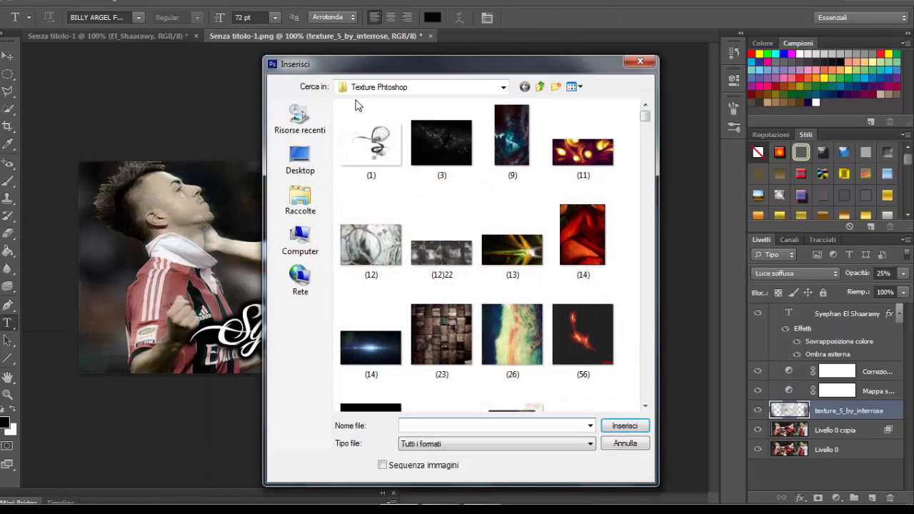
left_click(372, 87)
left_click(402, 167)
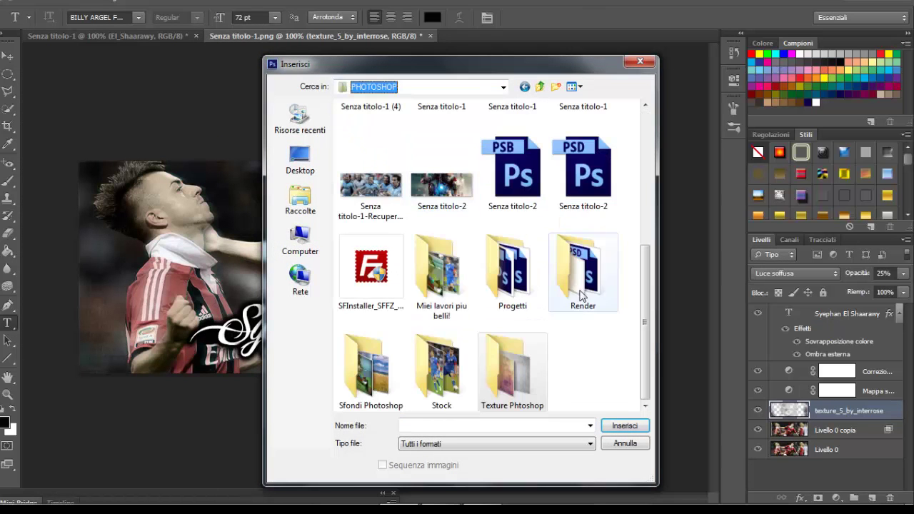
scroll(619, 249, "up", 5)
scroll(380, 187, "down", 4)
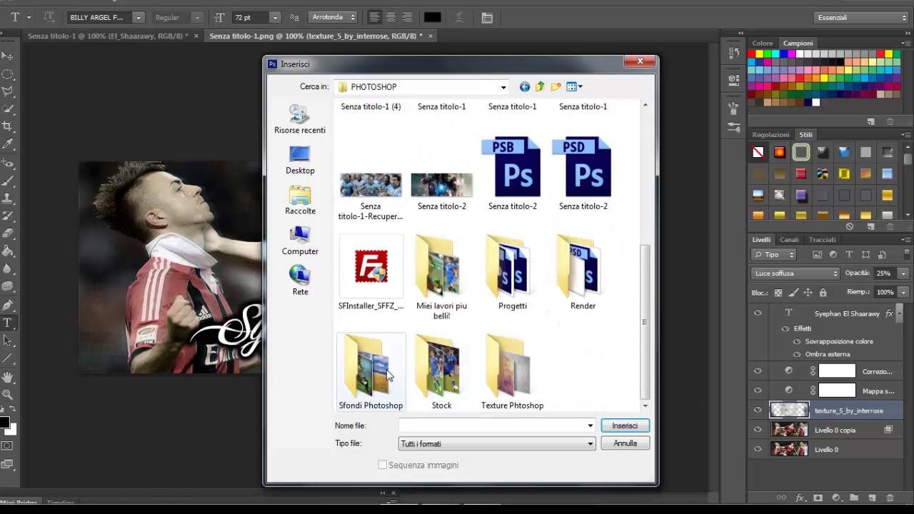
double_click(579, 257)
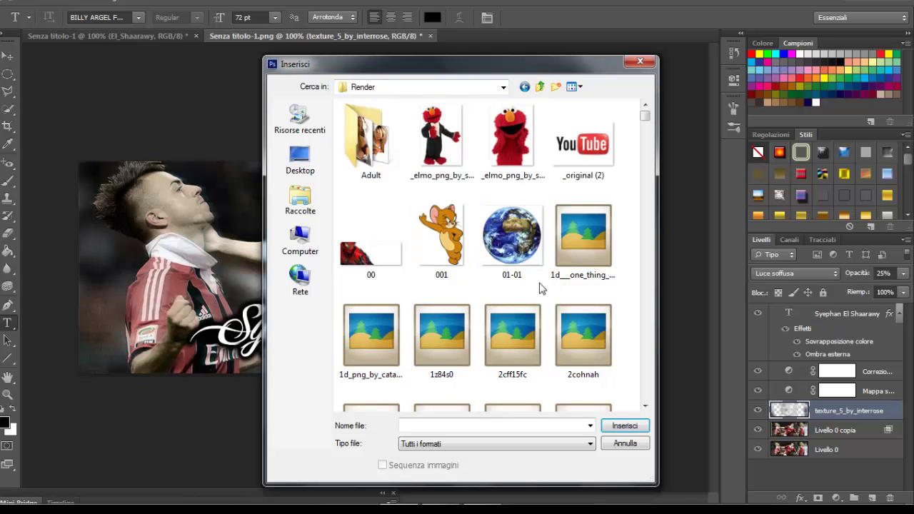
scroll(541, 300, "down", 3)
scroll(540, 300, "down", 10)
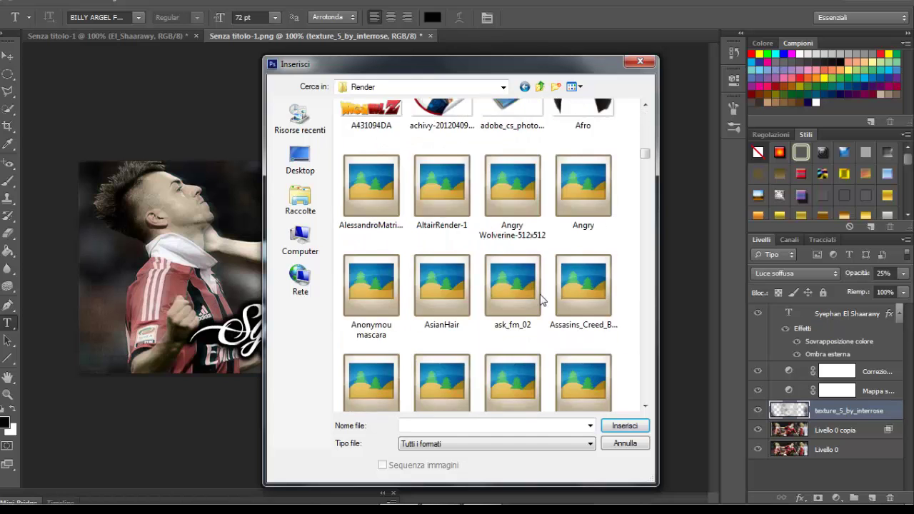
scroll(541, 297, "down", 15)
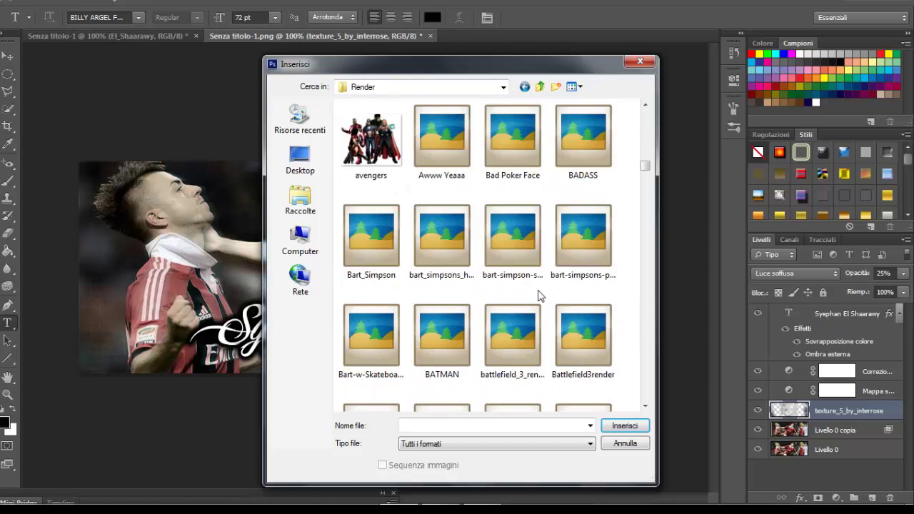
scroll(541, 297, "down", 15)
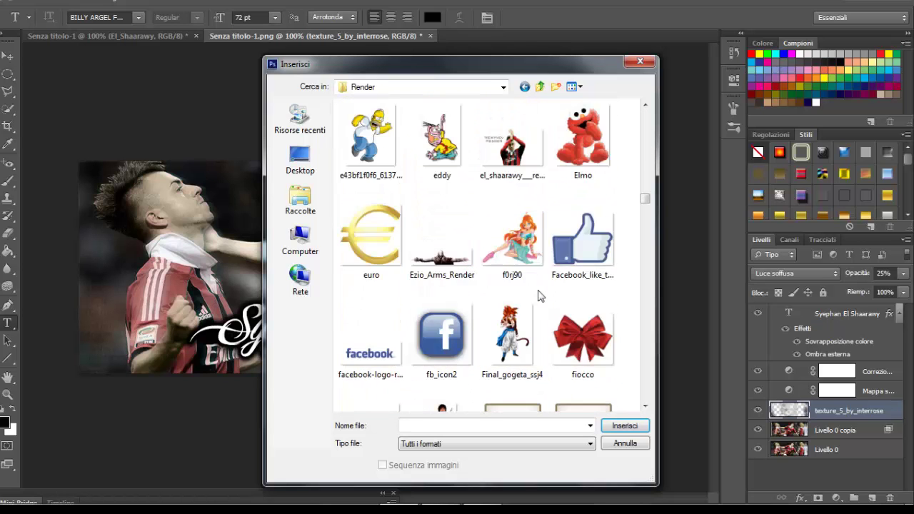
scroll(539, 296, "down", 15)
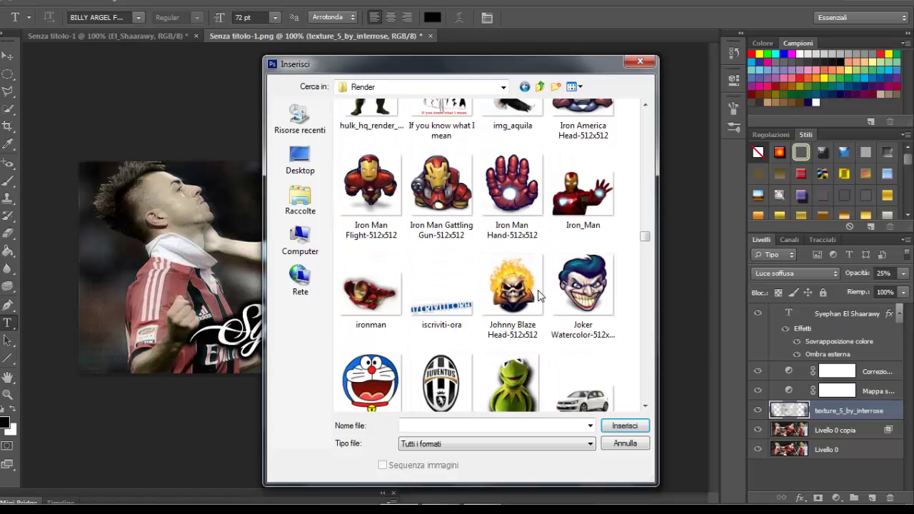
scroll(534, 290, "down", 10)
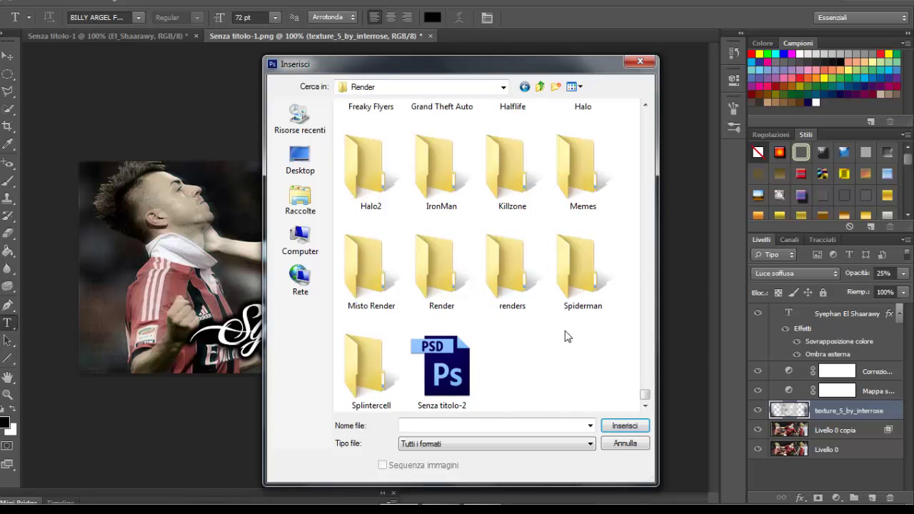
scroll(554, 337, "up", 5)
scroll(551, 337, "up", 15)
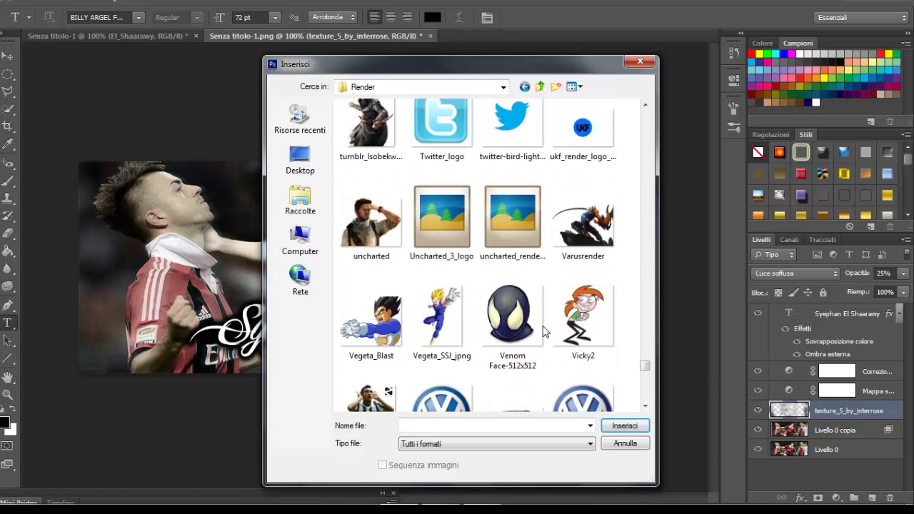
scroll(570, 381, "up", 15)
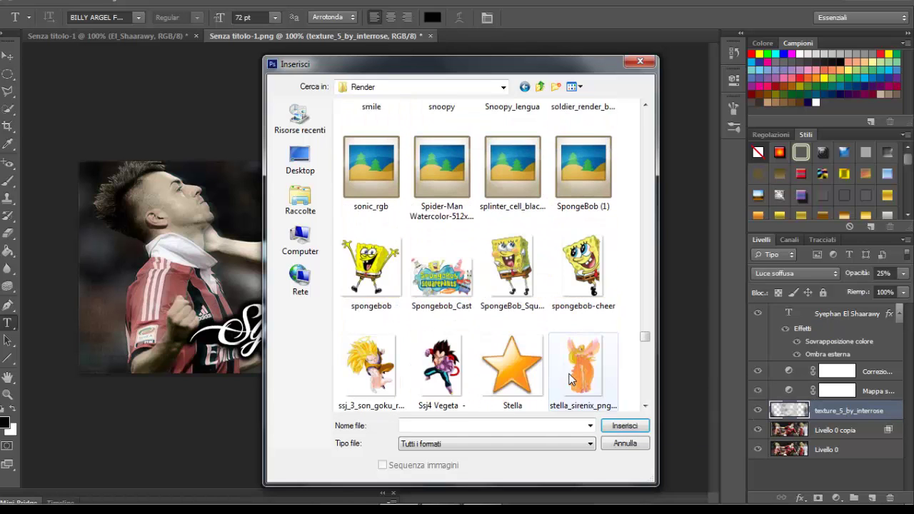
scroll(570, 377, "up", 5)
scroll(569, 378, "down", 3)
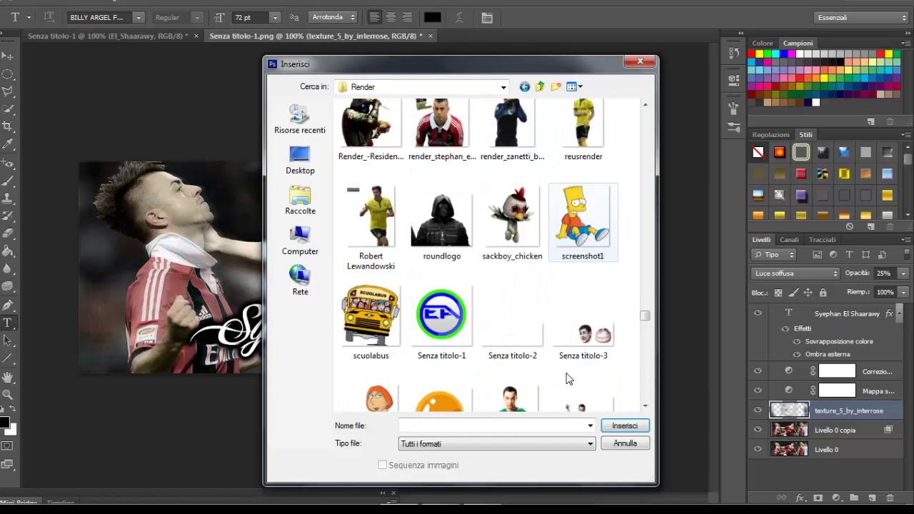
left_click(520, 346)
double_click(520, 344)
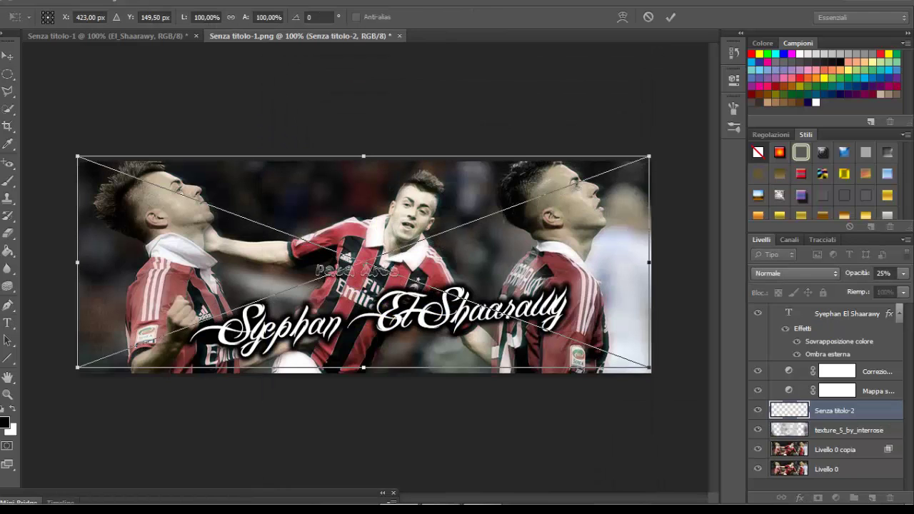
left_click(647, 17)
Look through the Render folder for another image to place in the banner.
left_click(28, 2)
left_click(58, 214)
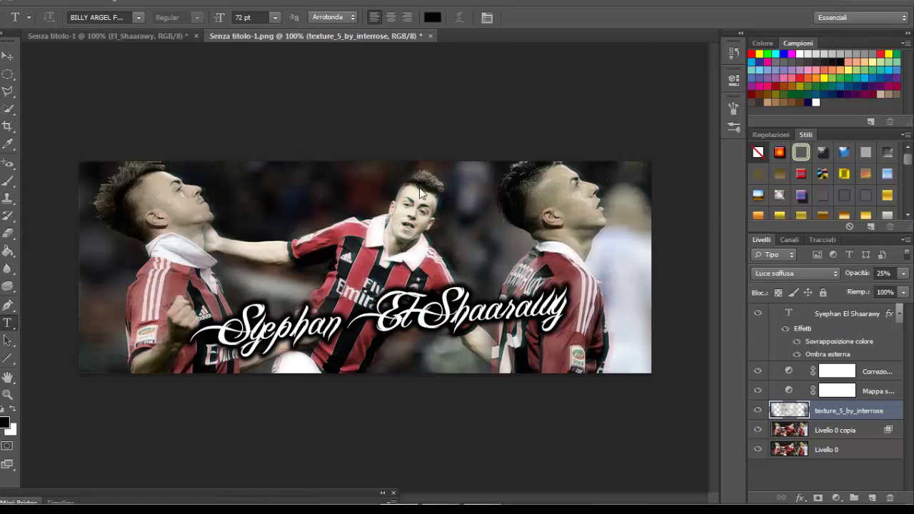
scroll(569, 201, "down", 7)
scroll(582, 242, "up", 3)
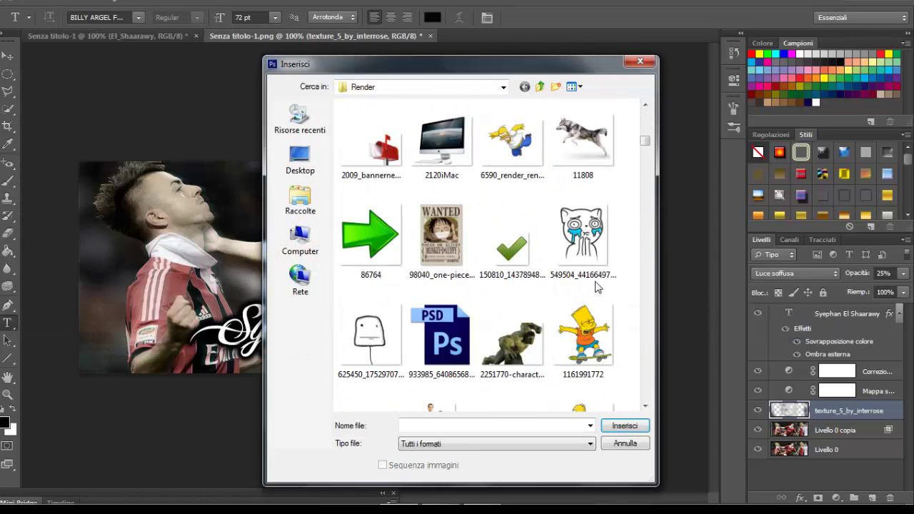
scroll(592, 278, "down", 5)
scroll(597, 287, "down", 15)
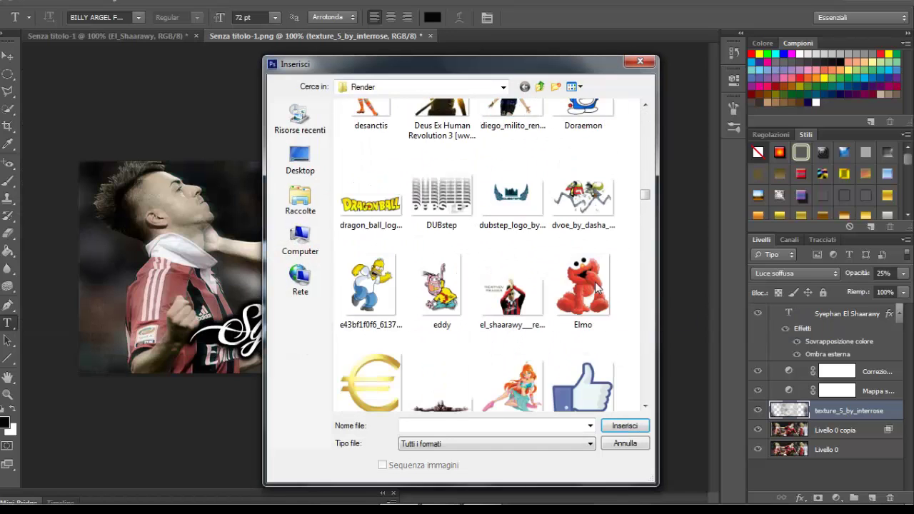
scroll(597, 286, "down", 3)
scroll(597, 287, "up", 2)
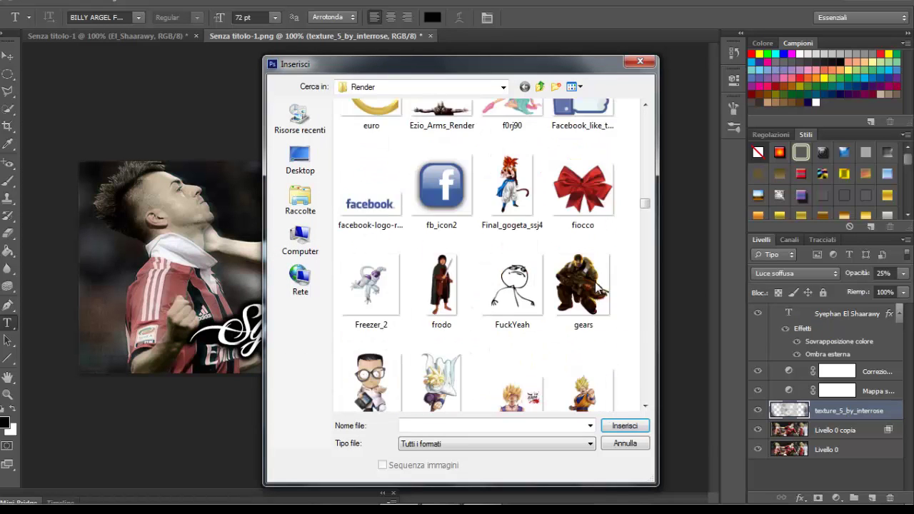
scroll(597, 286, "down", 5)
scroll(597, 287, "down", 15)
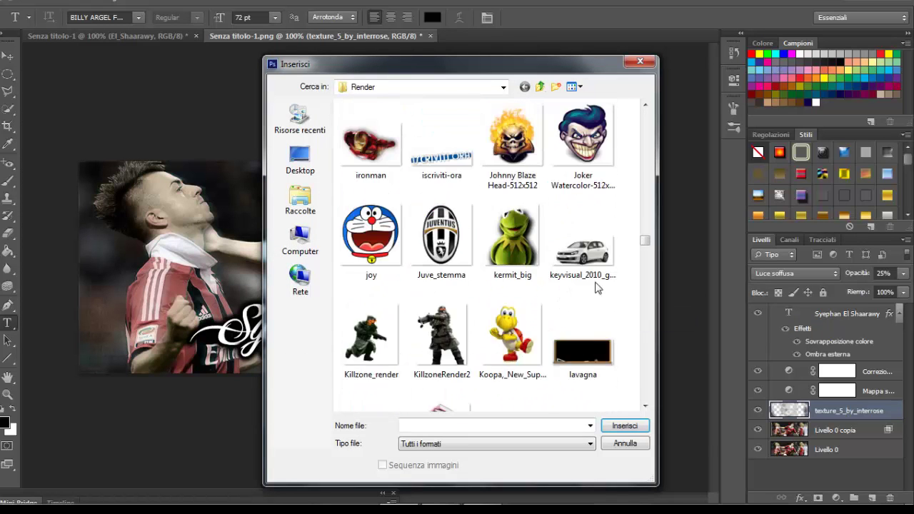
scroll(597, 286, "down", 15)
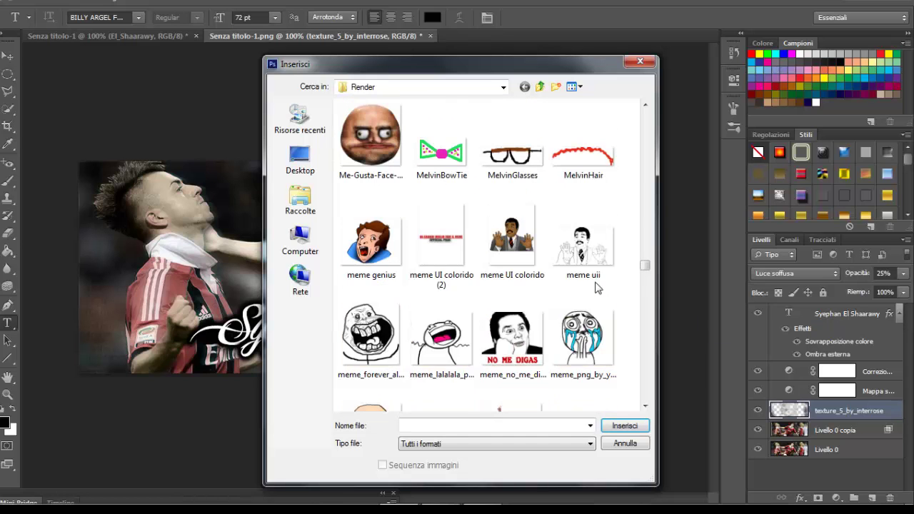
scroll(597, 286, "down", 15)
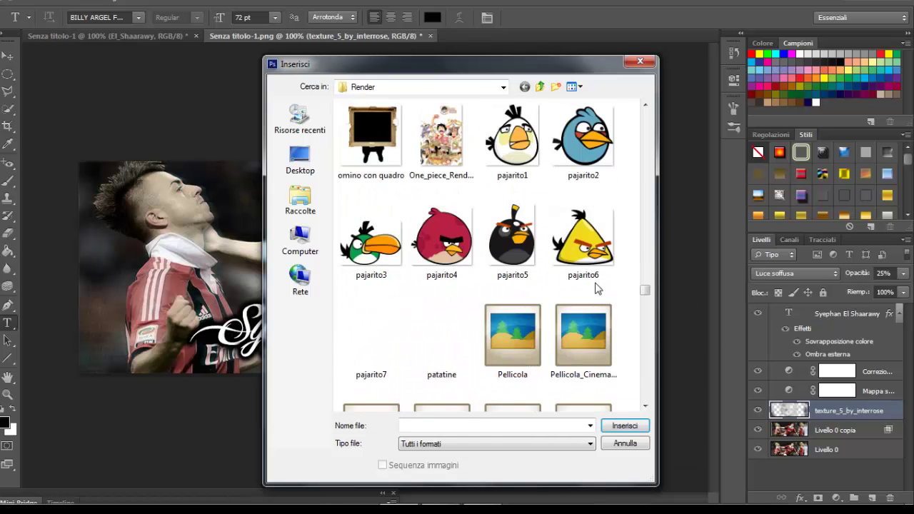
scroll(597, 286, "down", 10)
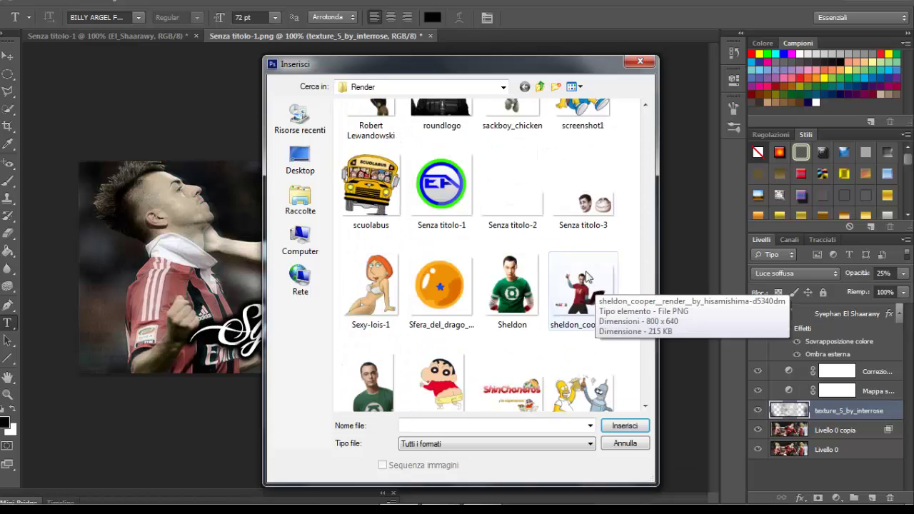
scroll(534, 229, "down", 10)
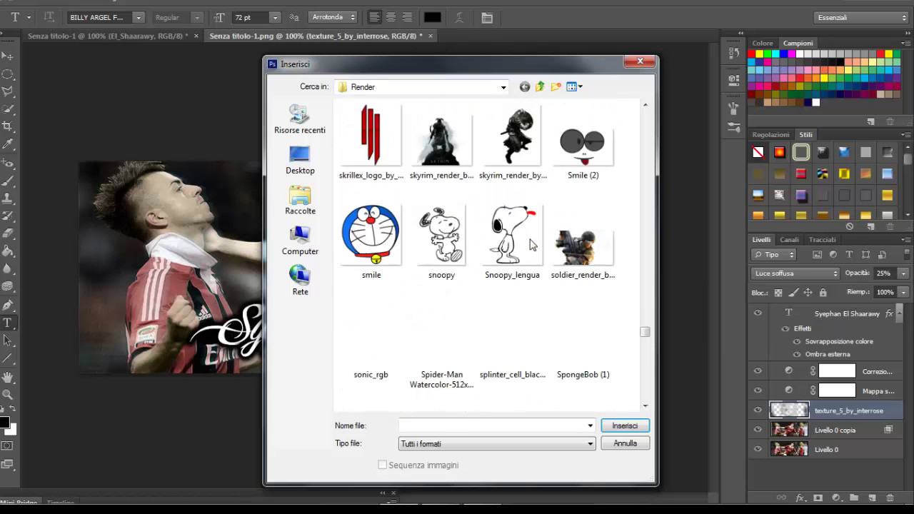
scroll(531, 244, "down", 10)
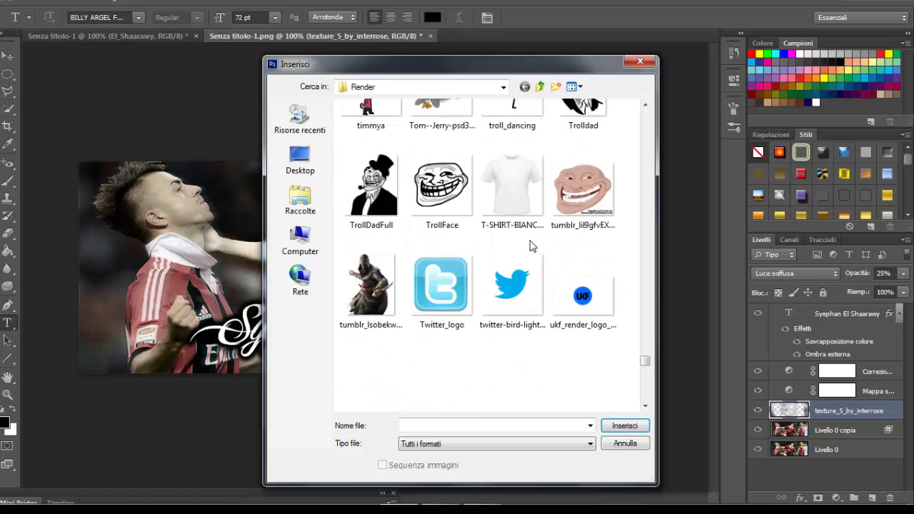
scroll(531, 245, "up", 5)
scroll(532, 245, "up", 15)
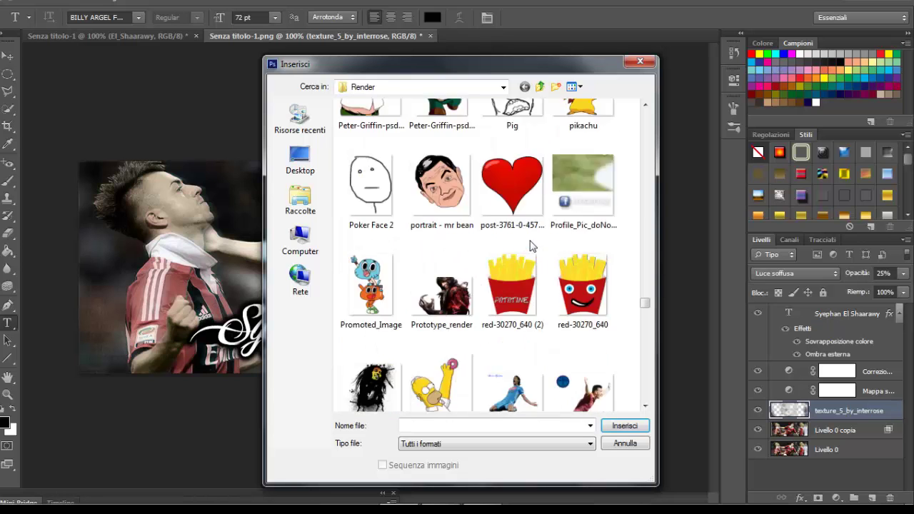
scroll(531, 245, "up", 5)
left_click(625, 443)
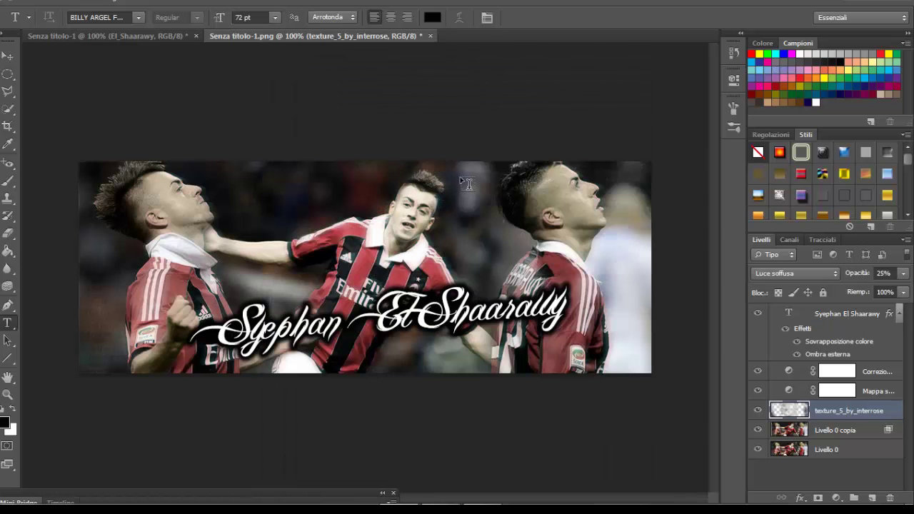
Add the signature text EMANUELE GRAPHICS in Russo One at 12 pt in the banner's top-right corner.
left_click(448, 184)
left_click(138, 17)
left_click(118, 17)
type("R")
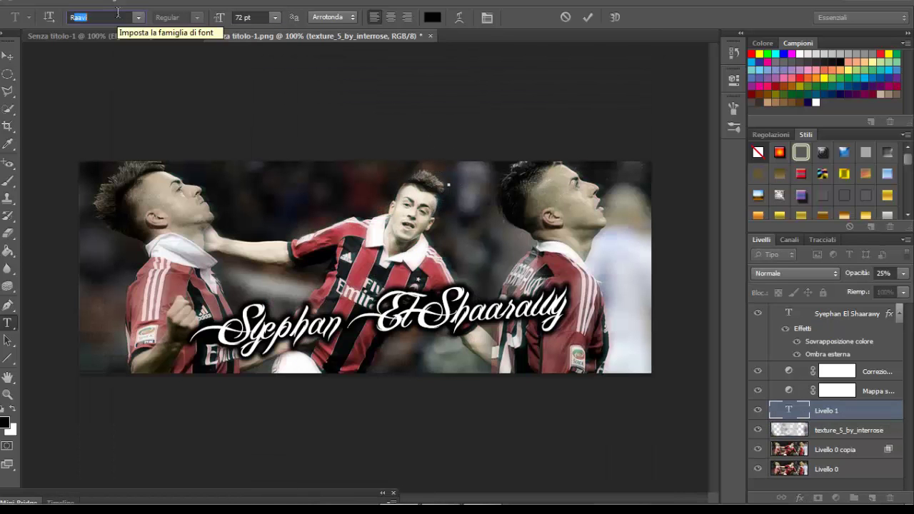
type("usso One")
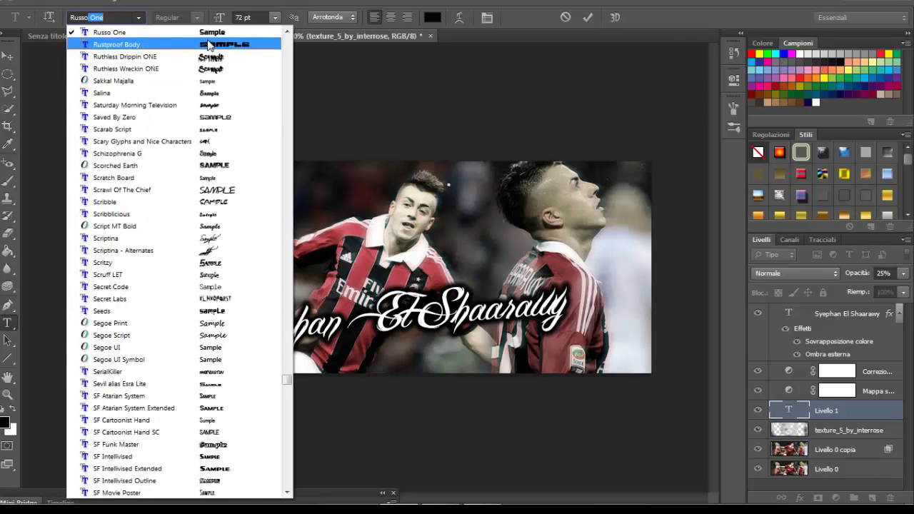
key("Return")
left_click(275, 18)
left_click(271, 146)
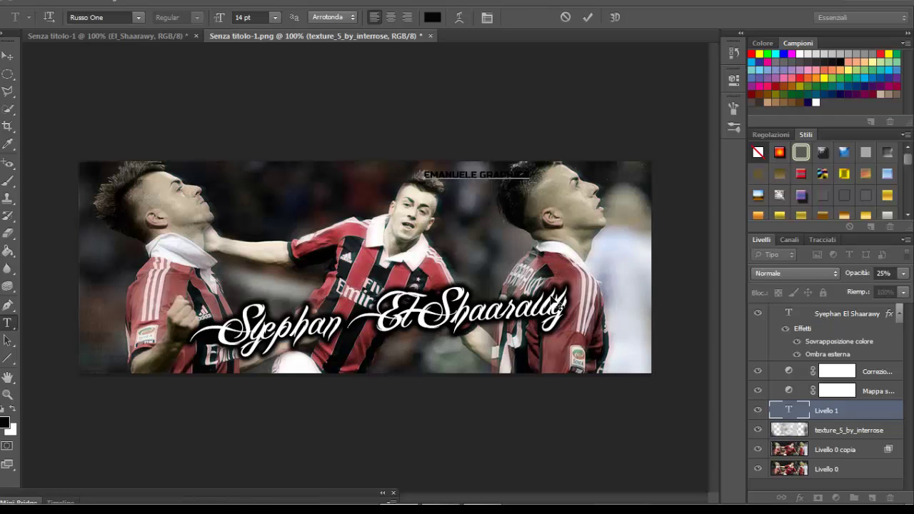
left_click(274, 17)
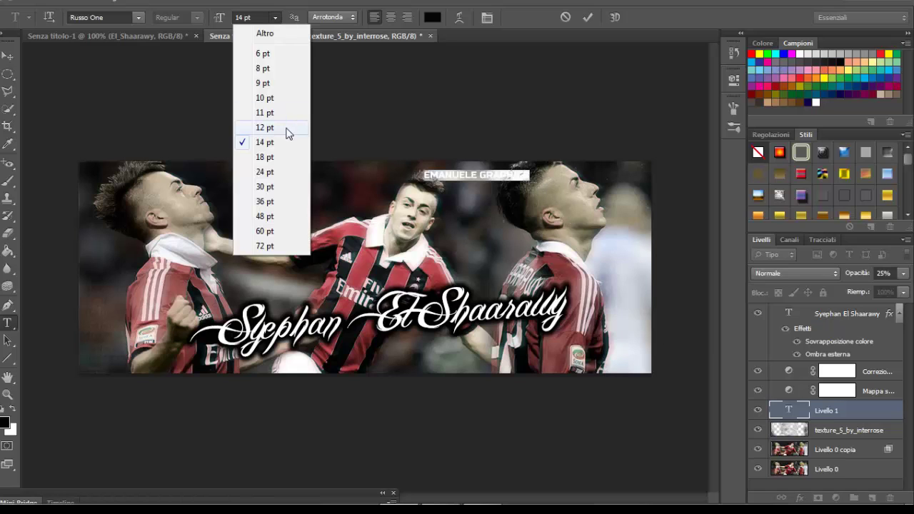
left_click(272, 113)
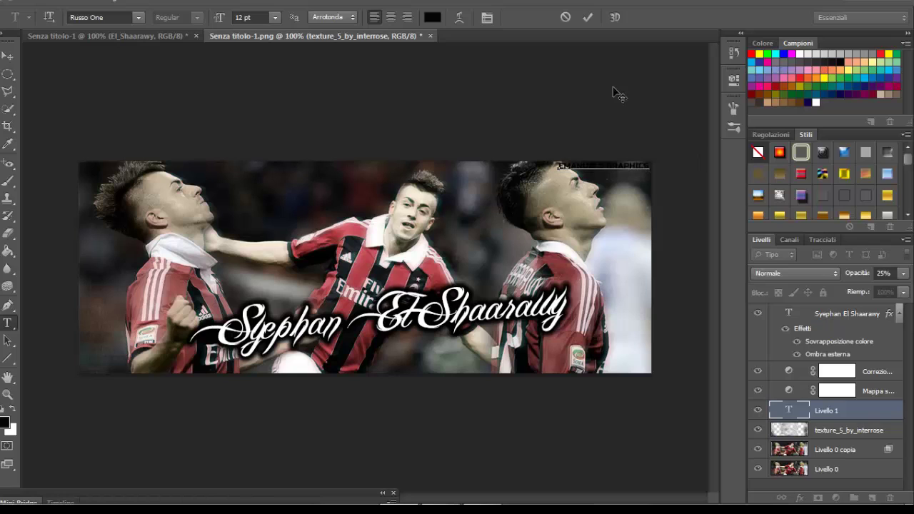
Apply the white preset style with stroke, inner shadow, inner glow, gradient overlay and drop shadow to the signature text.
left_click_drag(907, 158, 907, 203)
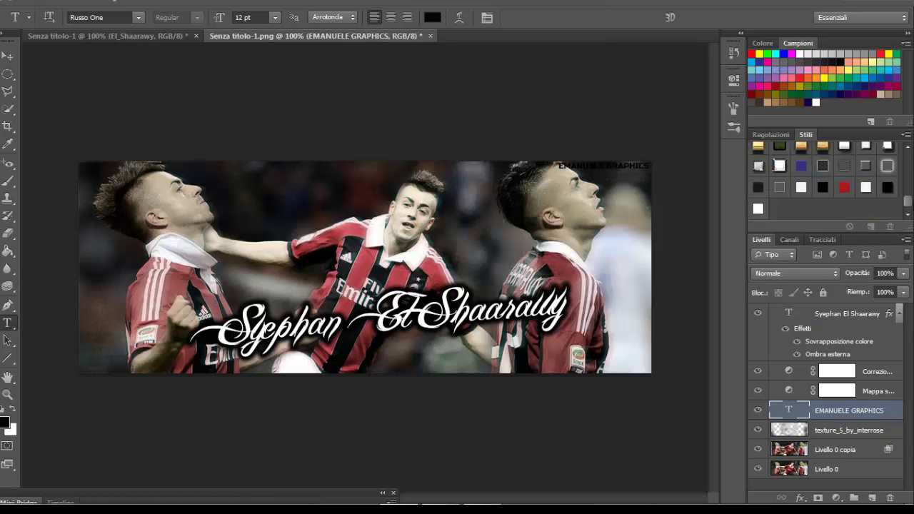
left_click(866, 188)
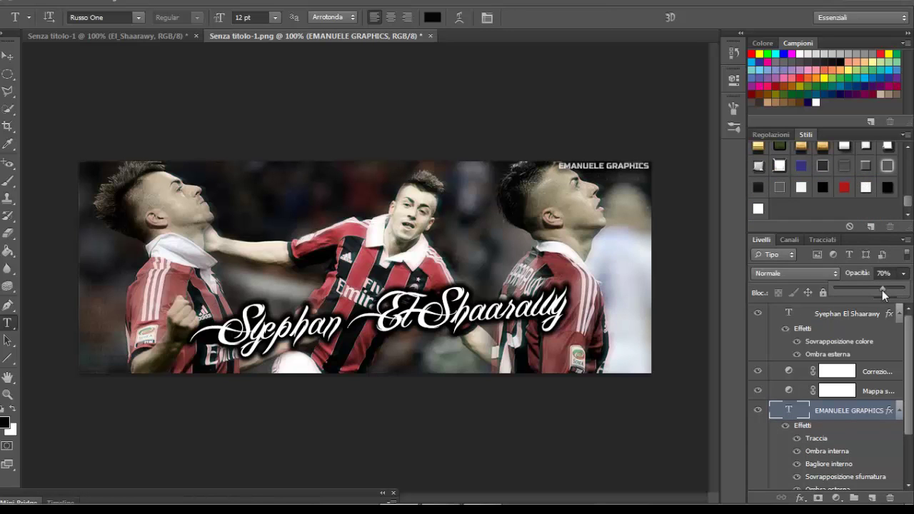